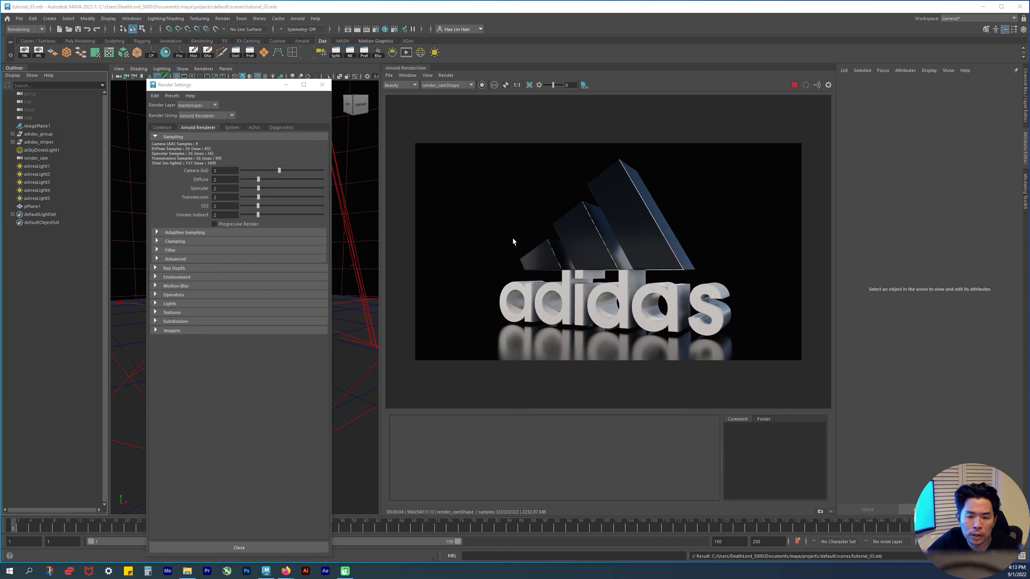
# Clear the Render Settings window out of the way and inspect the tall area light beside the logo from several angles
pyautogui.moveTo(239, 87); pyautogui.dragTo(138, 328)
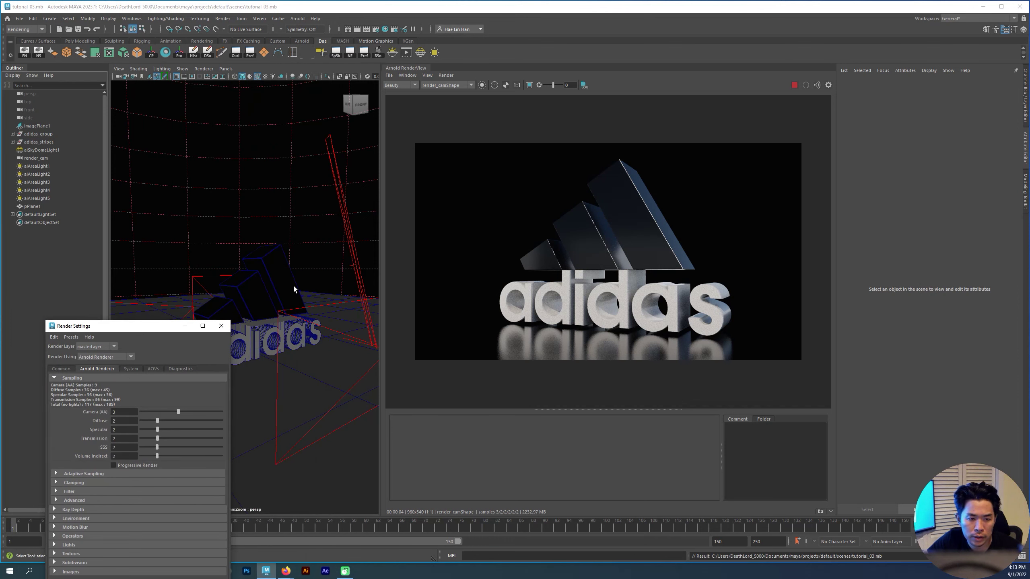
pyautogui.click(184, 326)
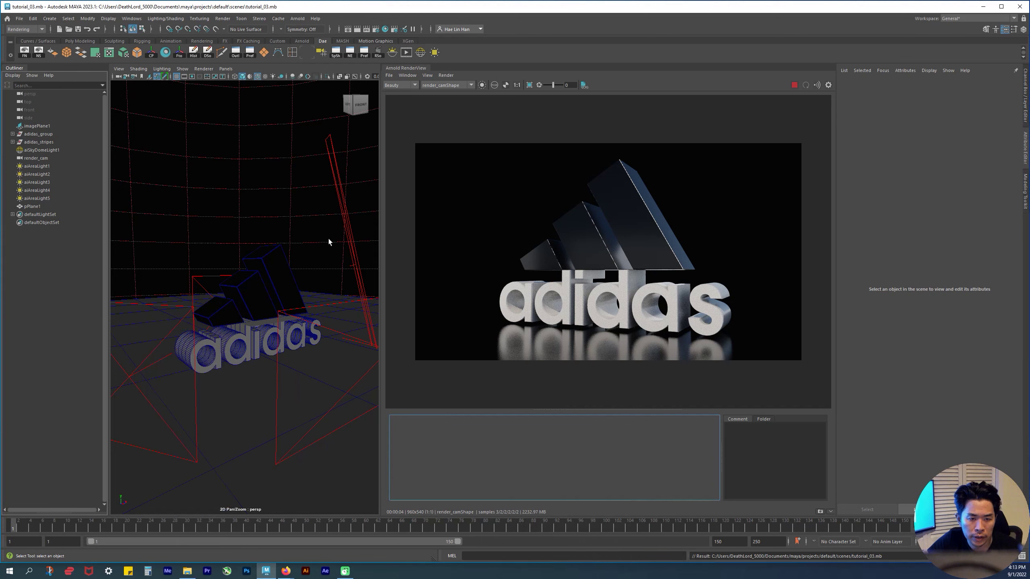
pyautogui.click(350, 241)
pyautogui.press('w')
pyautogui.keyDown('alt'); pyautogui.moveTo(344, 260); pyautogui.dragTo(297, 306); pyautogui.keyUp('alt')
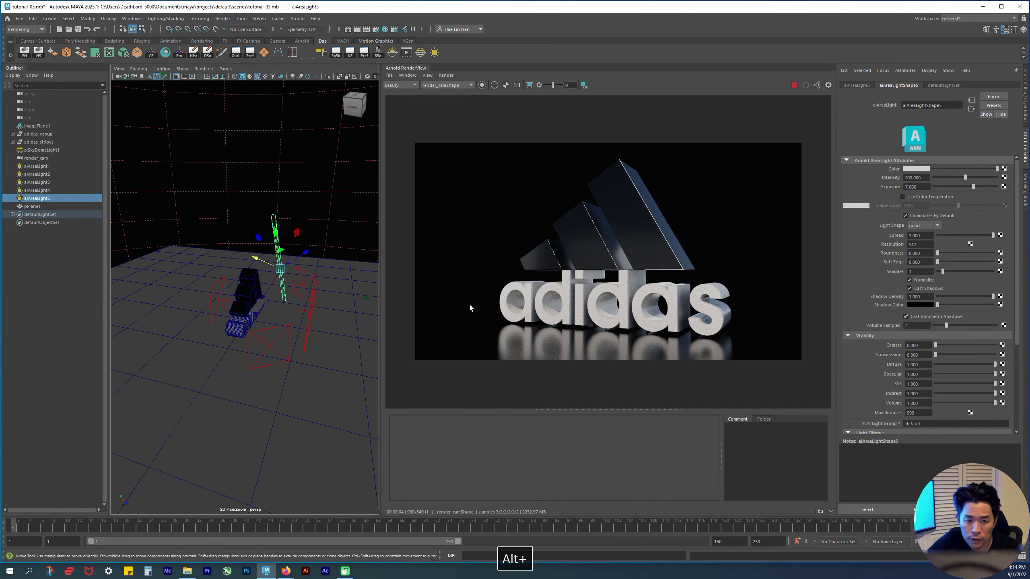
pyautogui.keyDown('alt'); pyautogui.moveTo(215, 334); pyautogui.dragTo(217, 325); pyautogui.keyUp('alt')
pyautogui.keyDown('alt'); pyautogui.moveTo(217, 325); pyautogui.dragTo(265, 290, button='right'); pyautogui.keyUp('alt')
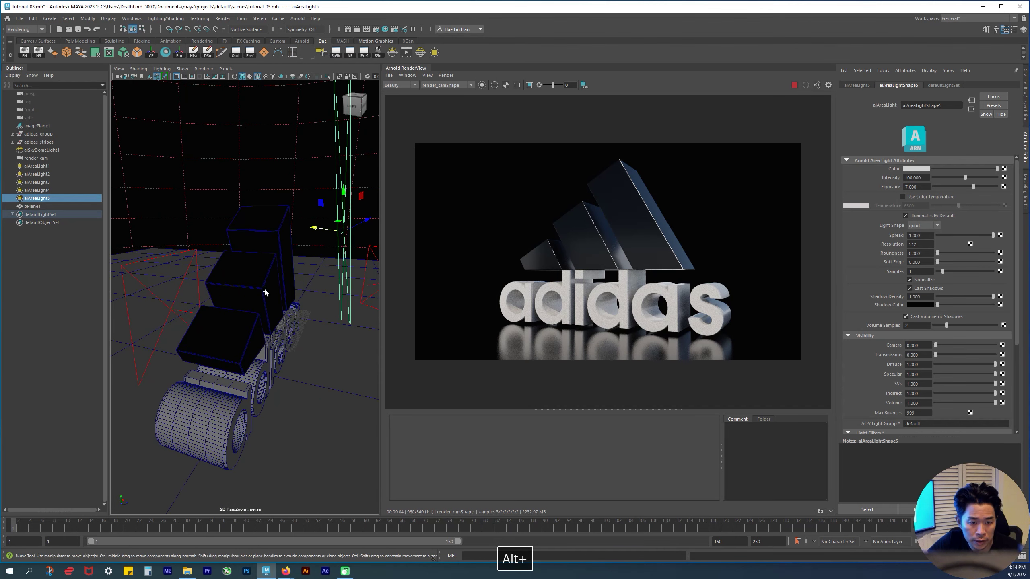
pyautogui.keyDown('alt'); pyautogui.moveTo(266, 288); pyautogui.dragTo(230, 333); pyautogui.keyUp('alt')
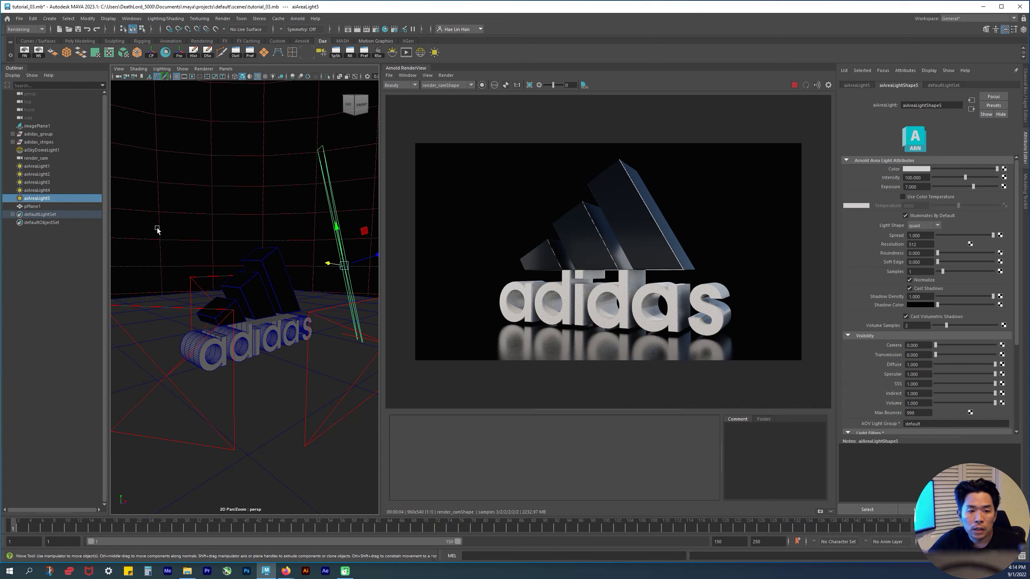
# Select the sky dome light and store a snapshot of the current render in the Arnold RenderView
pyautogui.click(193, 186)
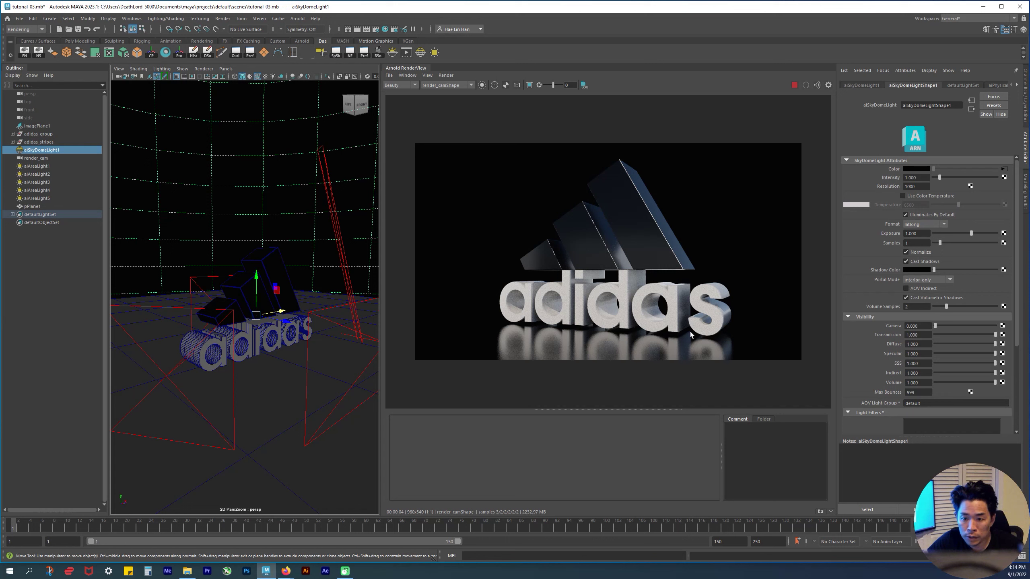
pyautogui.click(821, 512)
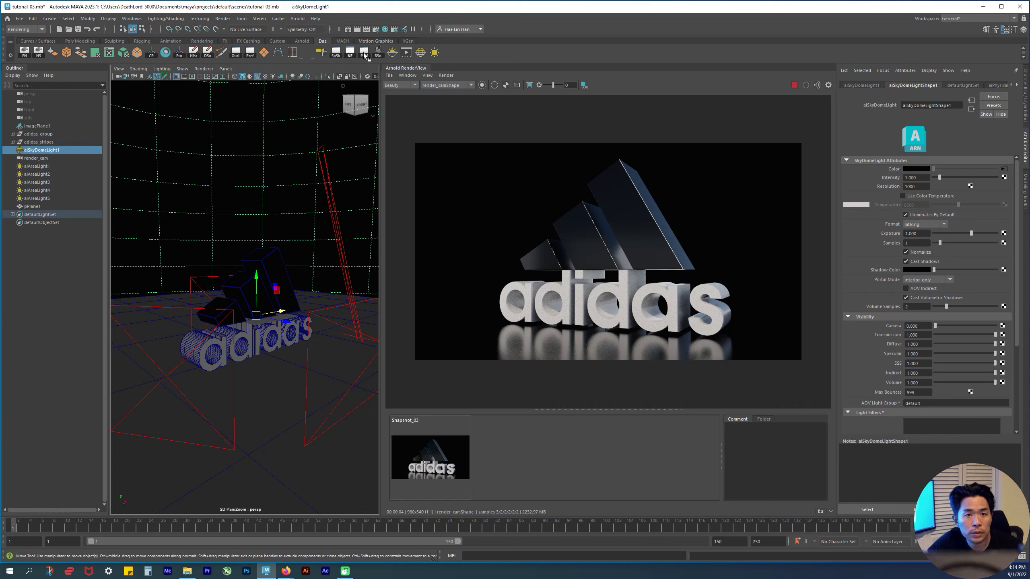
# Review the Arnold Sampling and Ray Depth render settings, and compare the stored snapshot with the current render
pyautogui.click(378, 30)
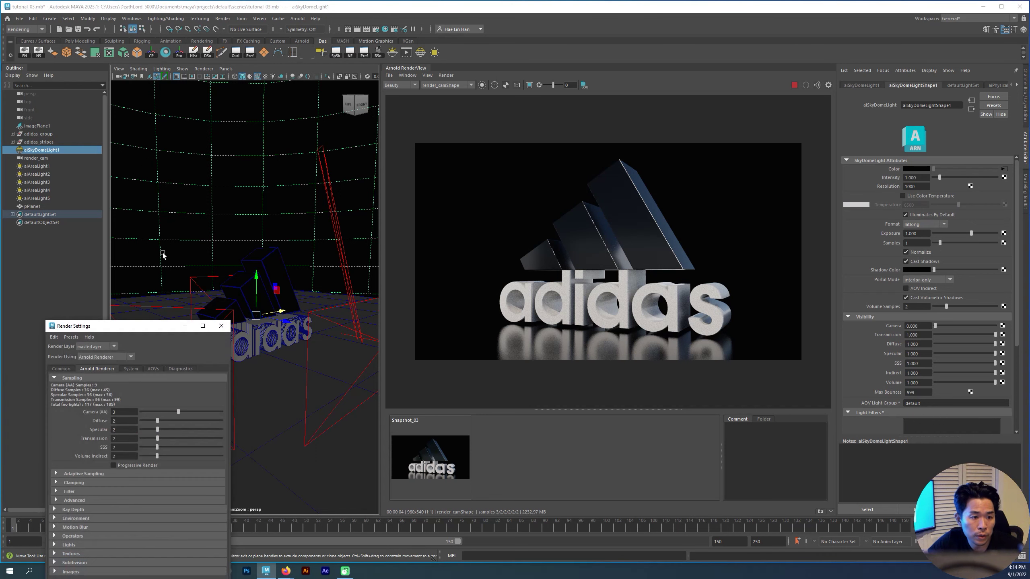
pyautogui.moveTo(151, 331); pyautogui.dragTo(104, 52)
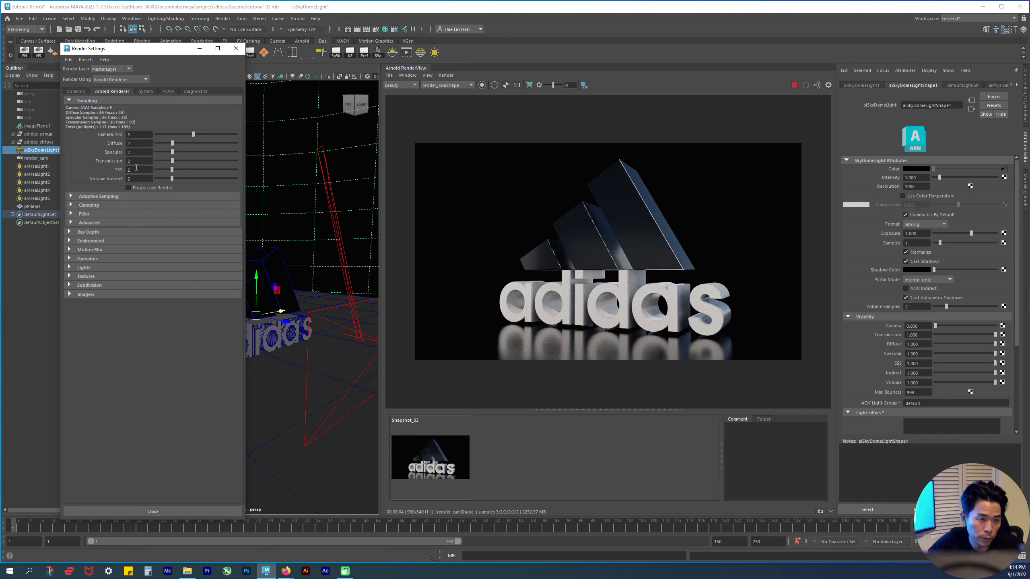
pyautogui.click(94, 232)
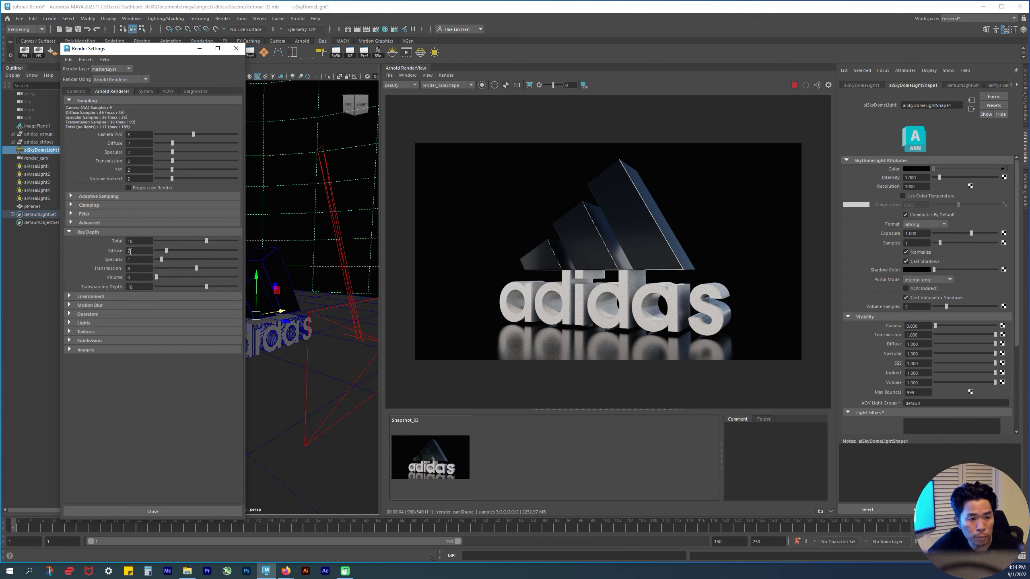
pyautogui.click(236, 49)
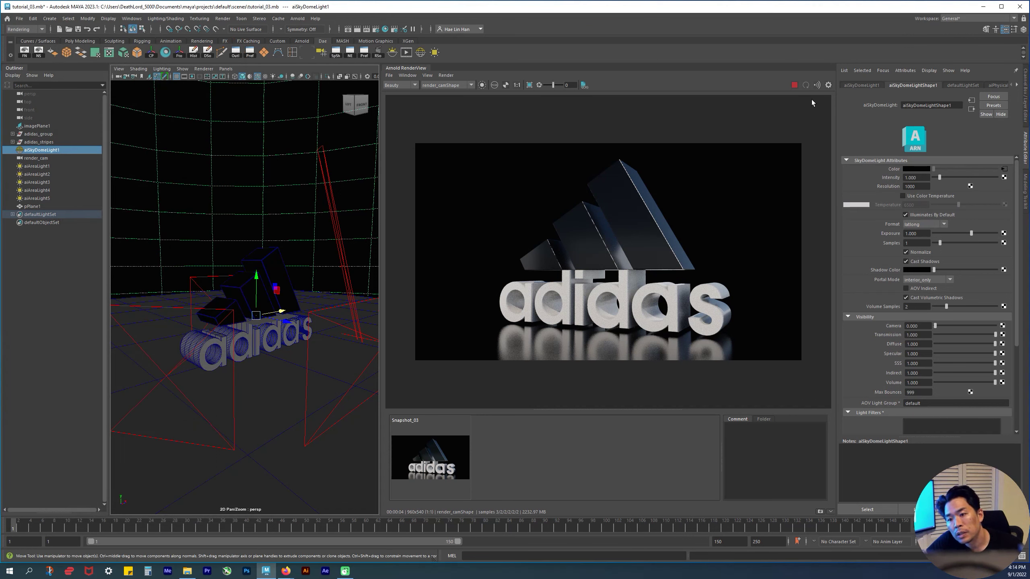
pyautogui.click(446, 457)
pyautogui.click(431, 463)
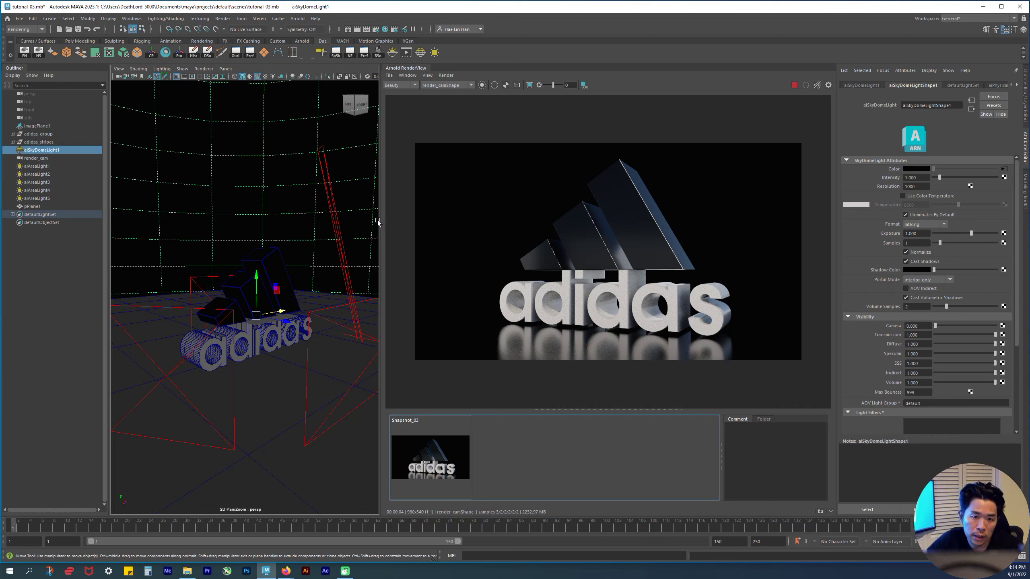
# Widen the perspective viewport and add a new Arnold area light to the scene
pyautogui.moveTo(381, 221); pyautogui.dragTo(629, 230)
pyautogui.keyDown('alt'); pyautogui.moveTo(384, 294); pyautogui.dragTo(402, 309); pyautogui.keyUp('alt')
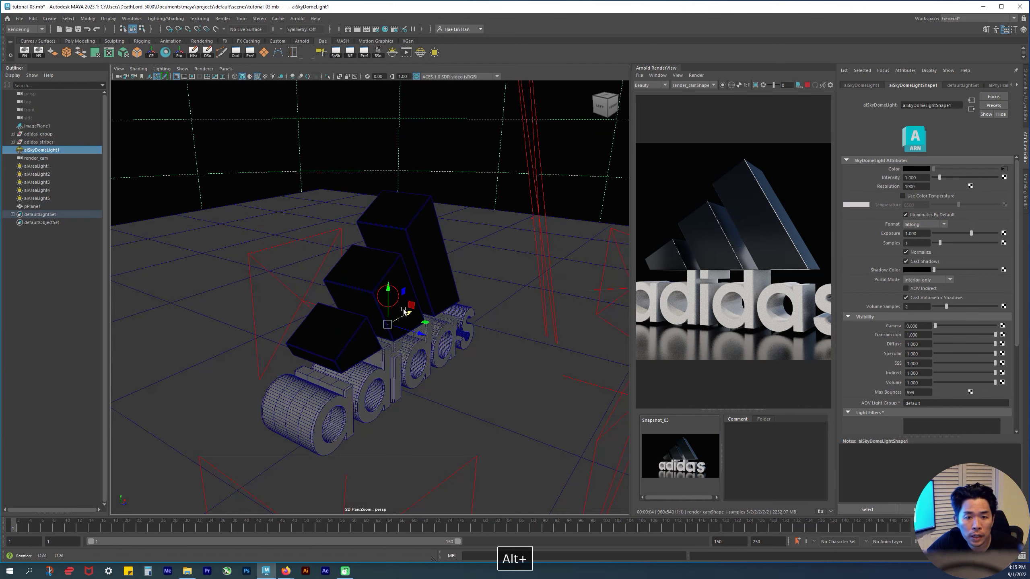
pyautogui.keyDown('alt'); pyautogui.moveTo(402, 309); pyautogui.dragTo(339, 279, button='right'); pyautogui.keyUp('alt')
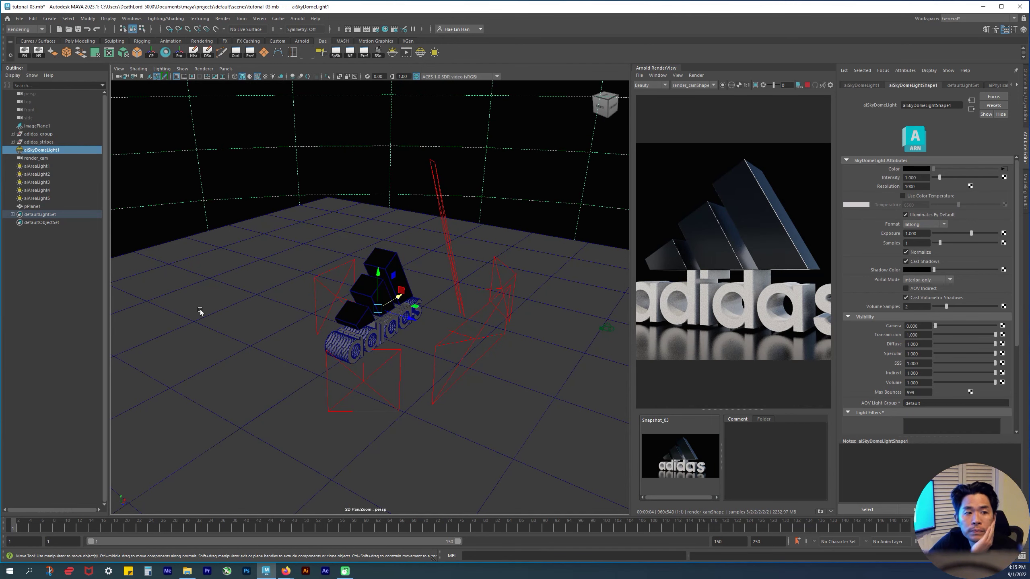
pyautogui.click(69, 315)
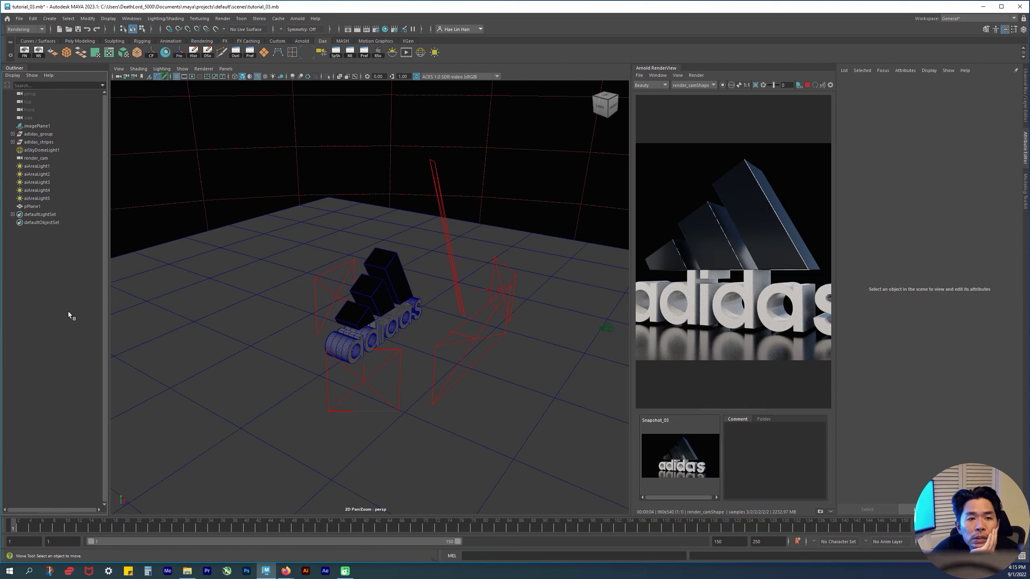
pyautogui.click(299, 18)
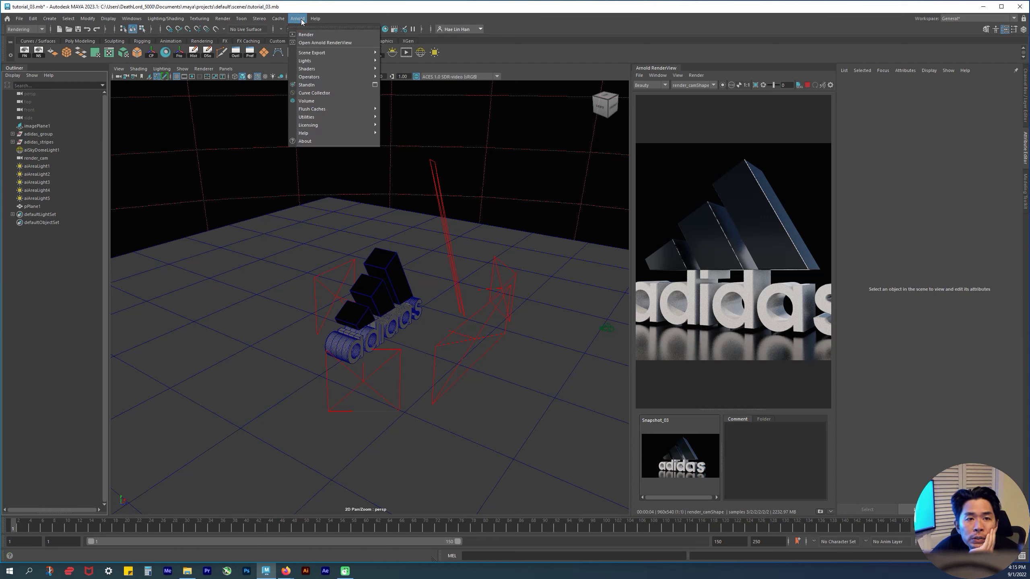
pyautogui.moveTo(325, 60)
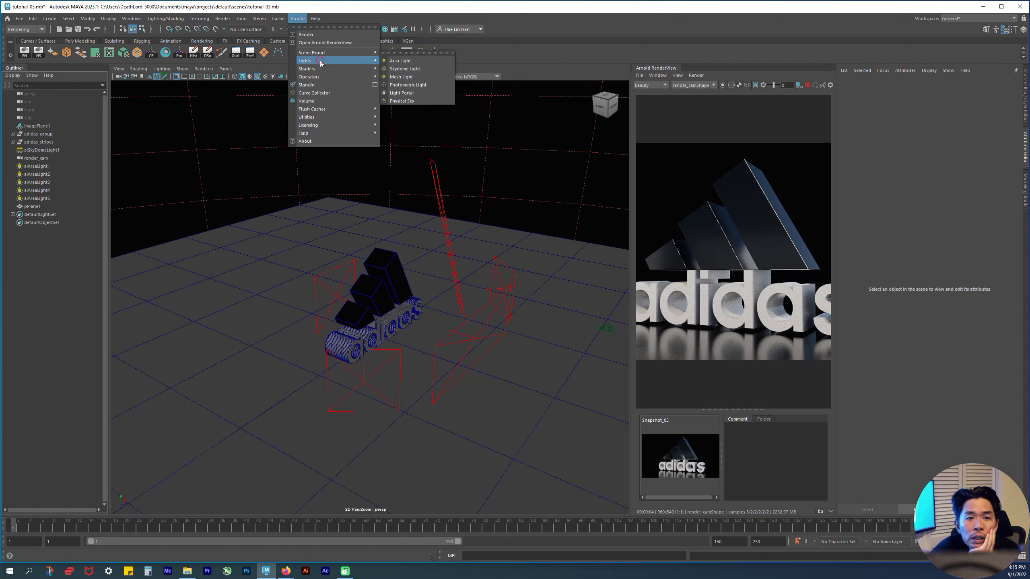
pyautogui.click(396, 62)
# Scale the new area light into a tall, narrow panel and raise it above the floor beside the logo
pyautogui.keyDown('alt'); pyautogui.moveTo(444, 343); pyautogui.dragTo(407, 319); pyautogui.keyUp('alt')
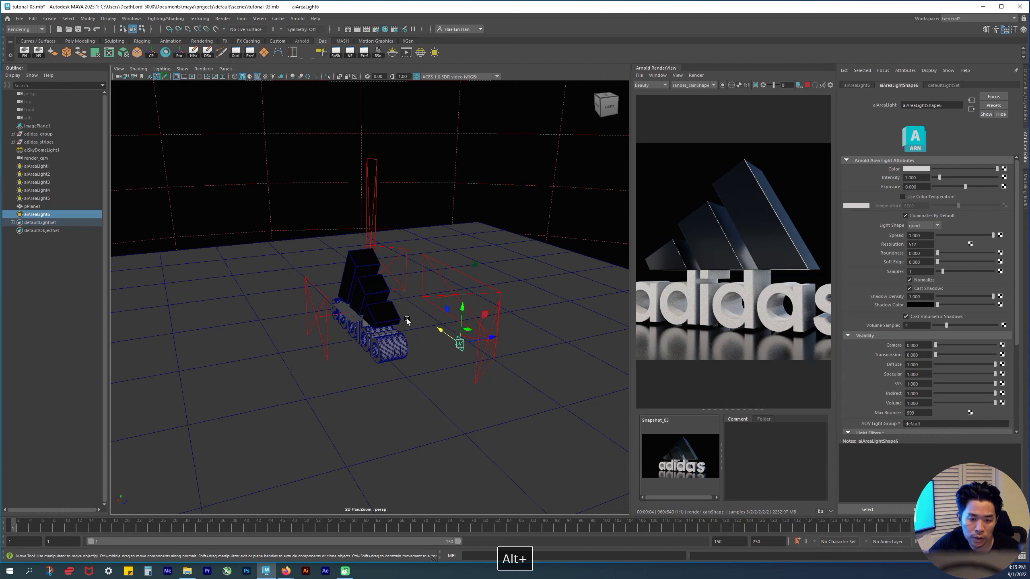
pyautogui.press('t')
pyautogui.moveTo(463, 303); pyautogui.dragTo(477, 85)
pyautogui.press('w')
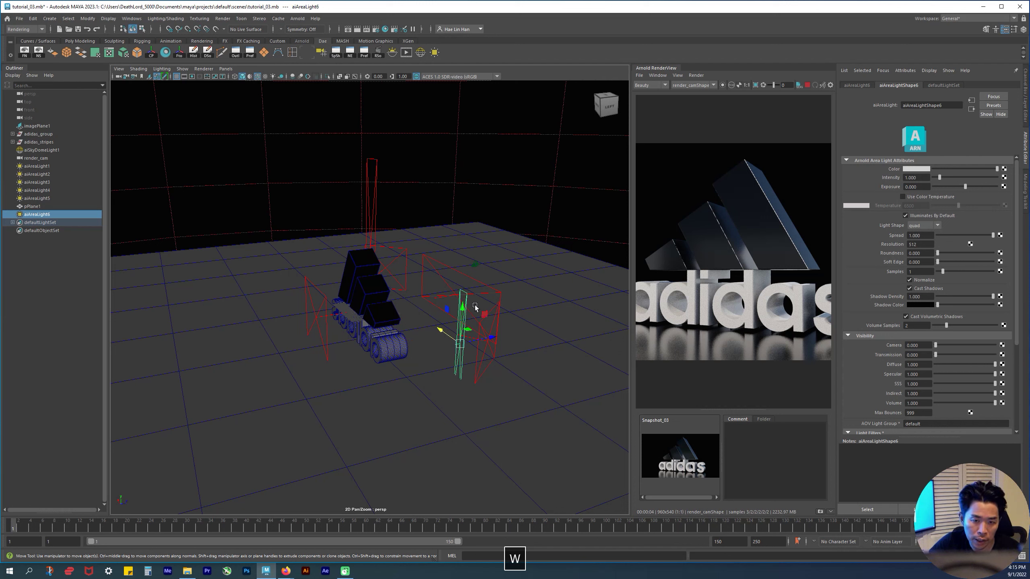
pyautogui.moveTo(463, 309); pyautogui.dragTo(467, 224)
pyautogui.keyDown('alt'); pyautogui.moveTo(476, 278); pyautogui.dragTo(328, 268); pyautogui.keyUp('alt')
pyautogui.press('r')
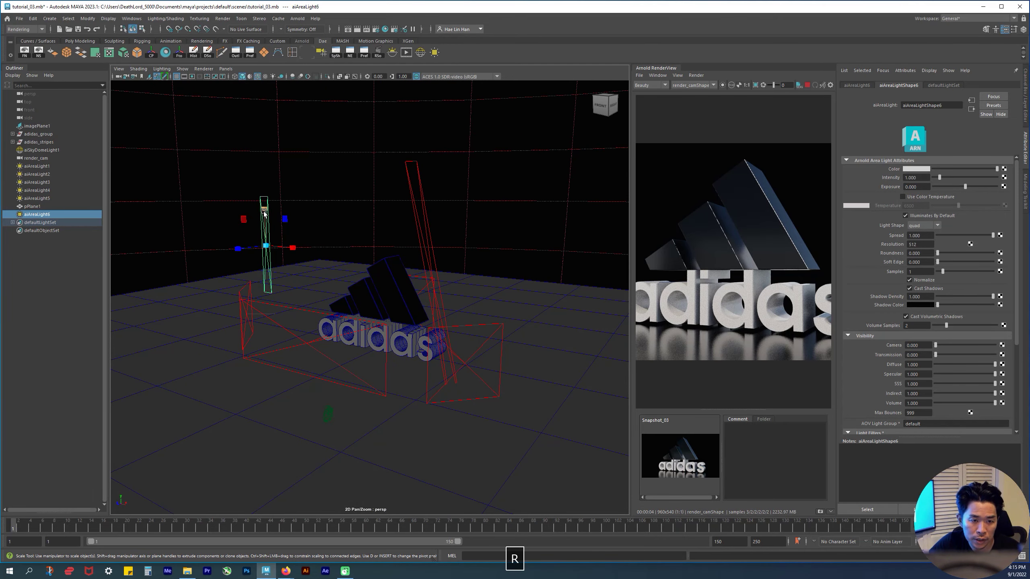
pyautogui.keyDown('alt'); pyautogui.moveTo(279, 237); pyautogui.dragTo(315, 239); pyautogui.keyUp('alt')
pyautogui.moveTo(260, 218); pyautogui.dragTo(323, 320)
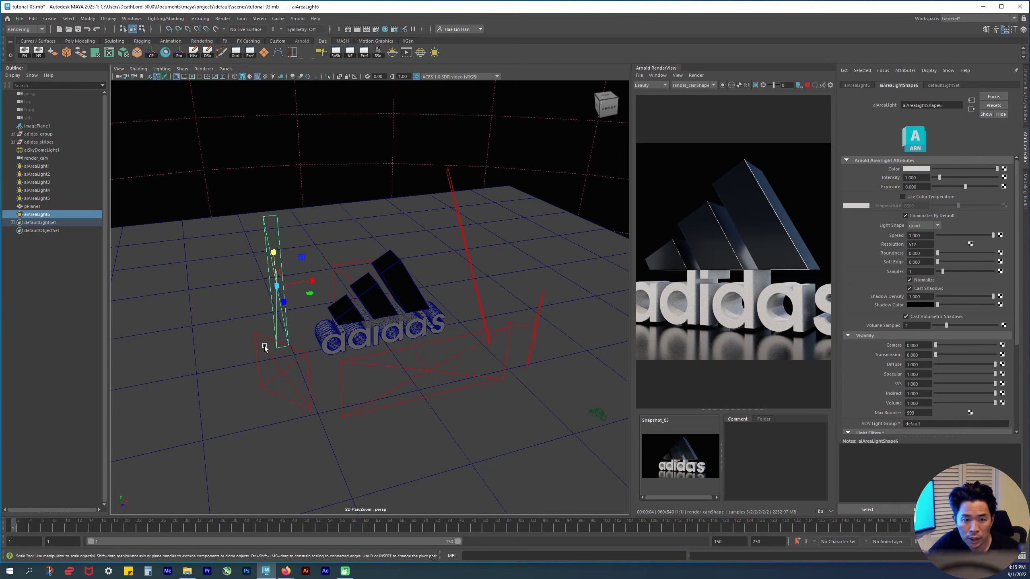
# Rotate the new area light so it leans toward the logo's stripes from beside the first letter
pyautogui.click(387, 349)
pyautogui.keyDown('alt'); pyautogui.moveTo(387, 350); pyautogui.dragTo(492, 369); pyautogui.keyUp('alt')
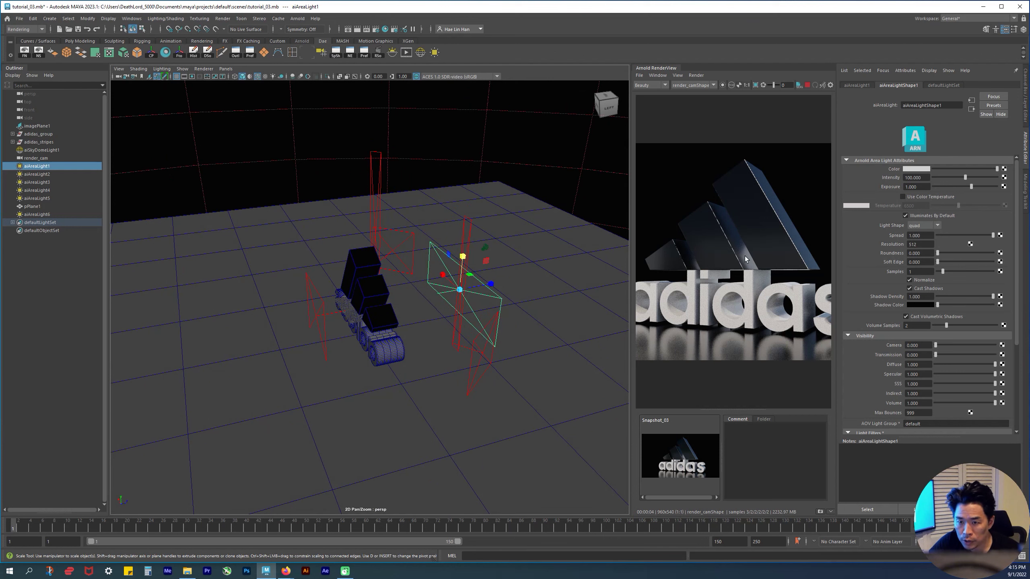
pyautogui.keyDown('alt'); pyautogui.moveTo(462, 348); pyautogui.dragTo(194, 335); pyautogui.keyUp('alt')
pyautogui.press('e')
pyautogui.click(368, 329)
pyautogui.keyDown('alt'); pyautogui.moveTo(359, 272); pyautogui.dragTo(279, 295); pyautogui.keyUp('alt')
pyautogui.keyDown('alt'); pyautogui.moveTo(454, 321); pyautogui.dragTo(558, 336, button='right'); pyautogui.keyUp('alt')
pyautogui.keyDown('alt'); pyautogui.moveTo(539, 260); pyautogui.dragTo(389, 309, button='middle'); pyautogui.keyUp('alt')
pyautogui.moveTo(438, 254)
pyautogui.keyDown('alt'); pyautogui.mouseDown()
pyautogui.moveTo(430, 270)
pyautogui.moveTo(442, 266)
pyautogui.mouseUp(); pyautogui.keyUp('alt')
pyautogui.keyDown('alt'); pyautogui.moveTo(210, 271); pyautogui.dragTo(396, 309); pyautogui.keyUp('alt')
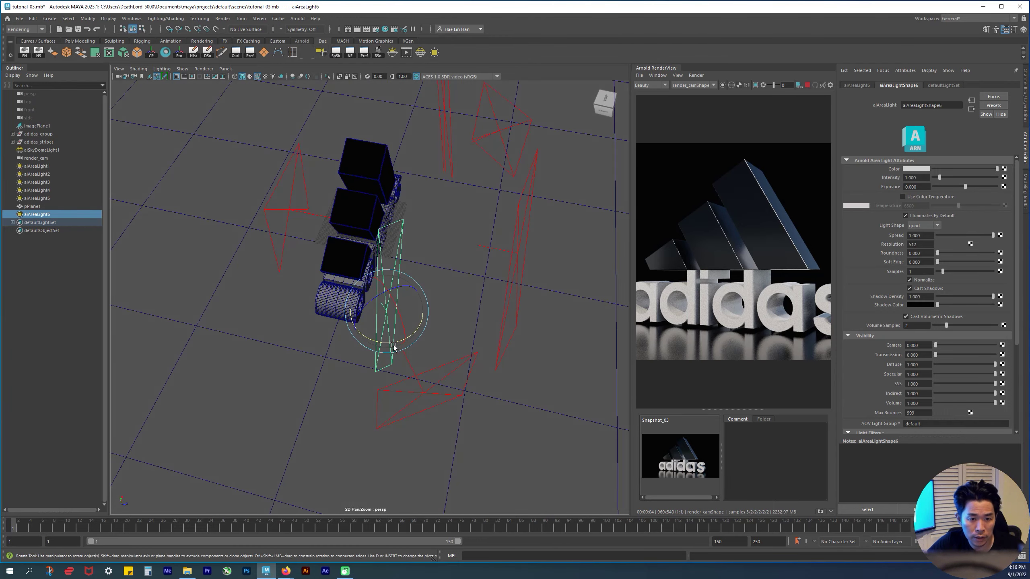
pyautogui.keyDown('alt'); pyautogui.moveTo(414, 335); pyautogui.dragTo(401, 316); pyautogui.keyUp('alt')
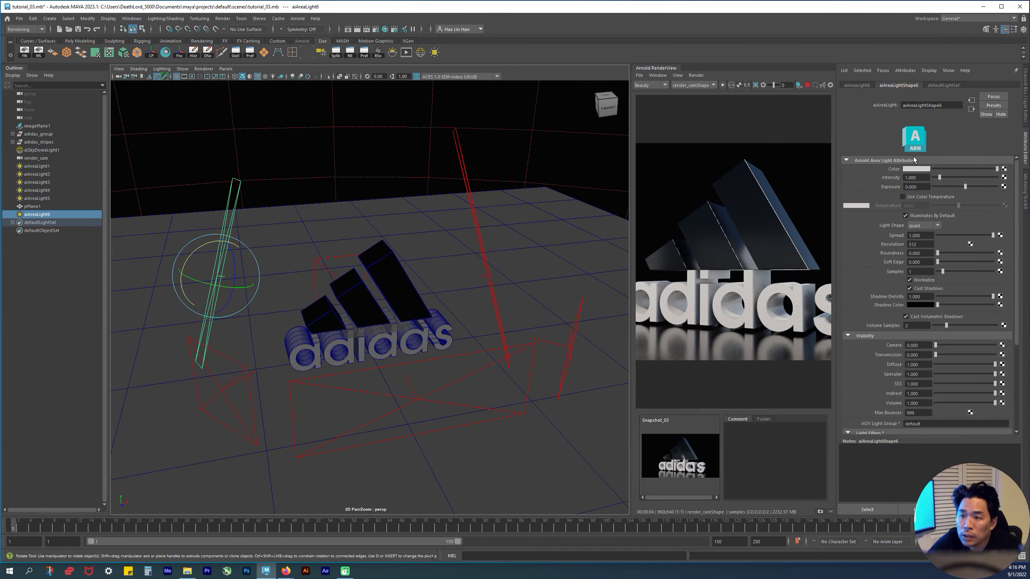
# Set the new area light's intensity to 100 and its exposure to 5
pyautogui.click(1028, 147)
pyautogui.click(1027, 147)
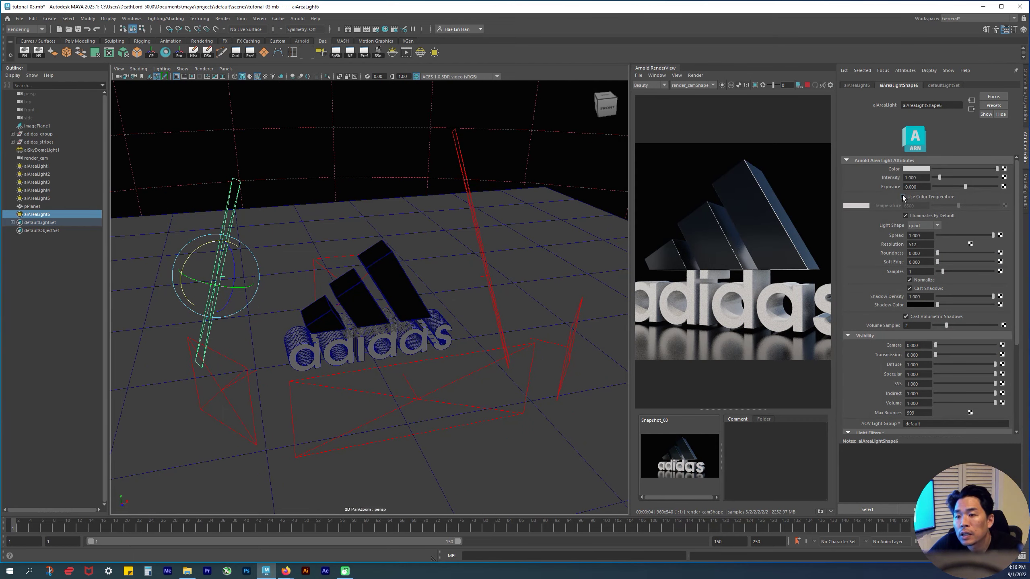
pyautogui.click(923, 178)
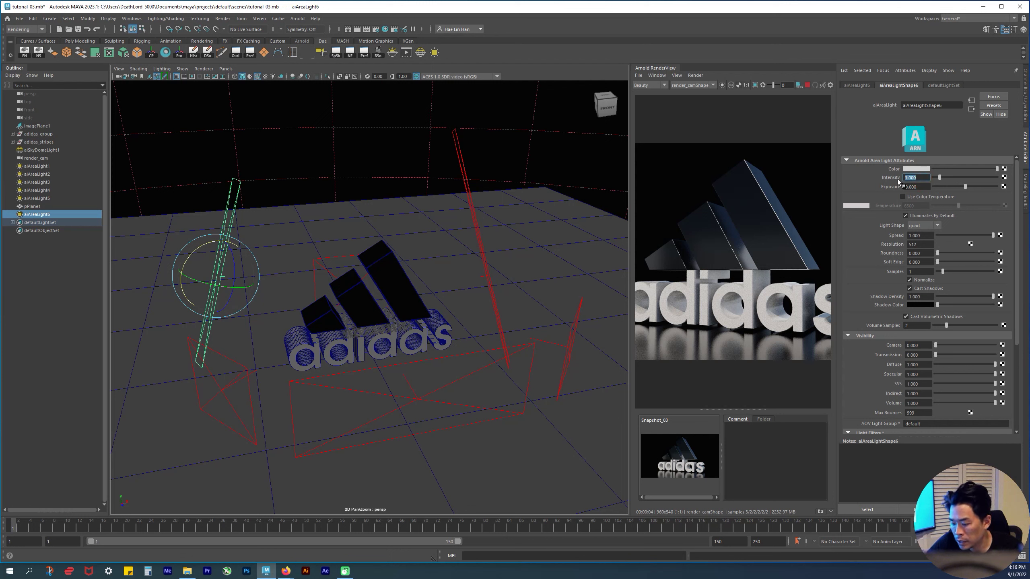
pyautogui.write('100')
pyautogui.press('Return')
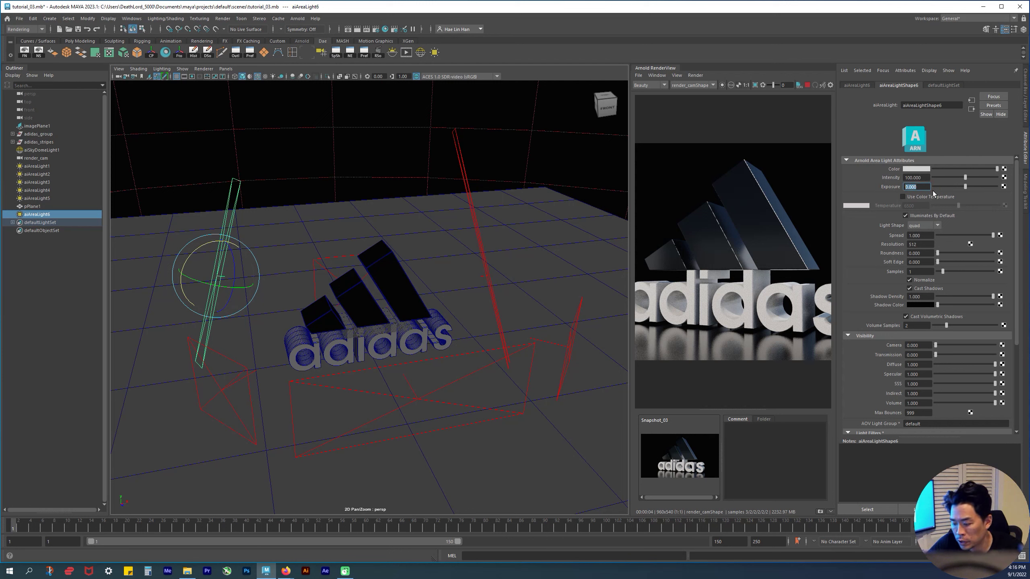
pyautogui.write('1')
pyautogui.press('Return')
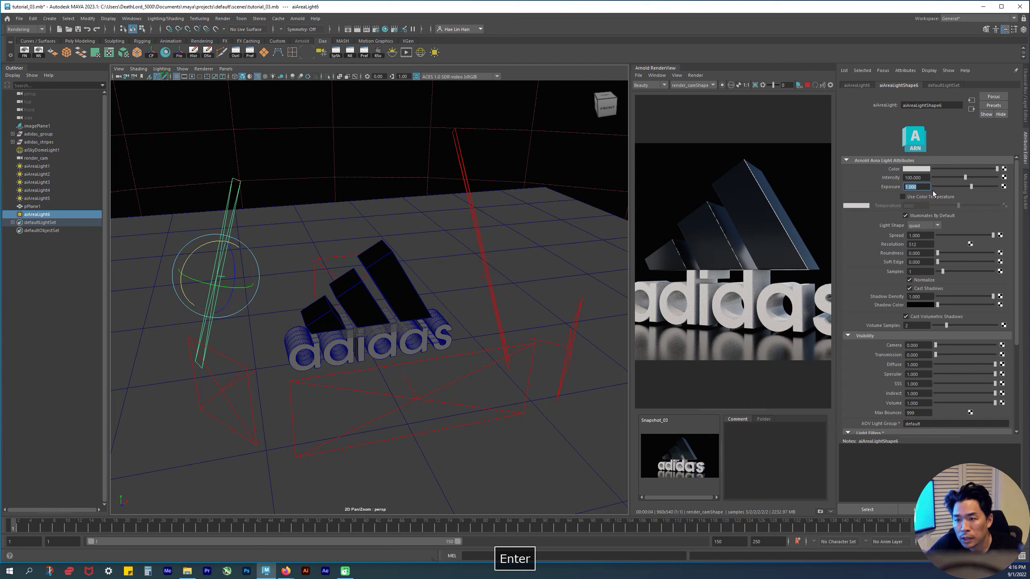
pyautogui.write('5')
pyautogui.press('Return')
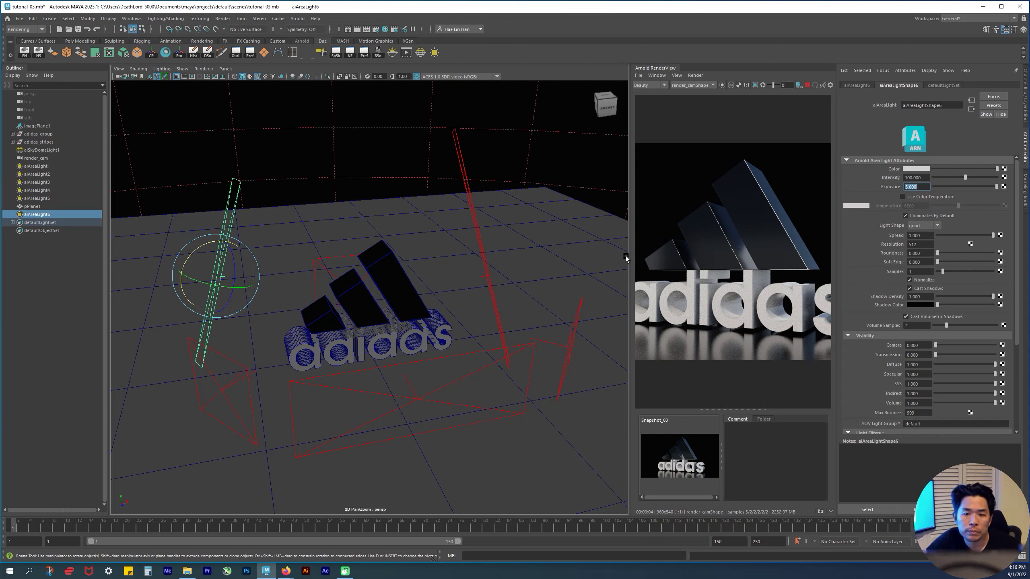
# Enlarge the Arnold RenderView and update the full scene to render with the new area light
pyautogui.moveTo(629, 255); pyautogui.dragTo(452, 255)
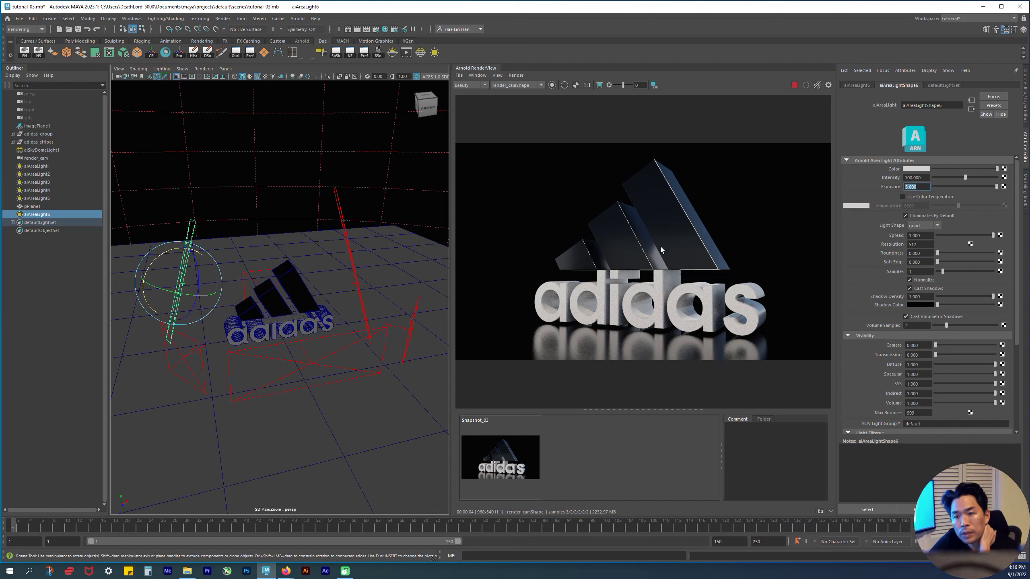
pyautogui.click(516, 76)
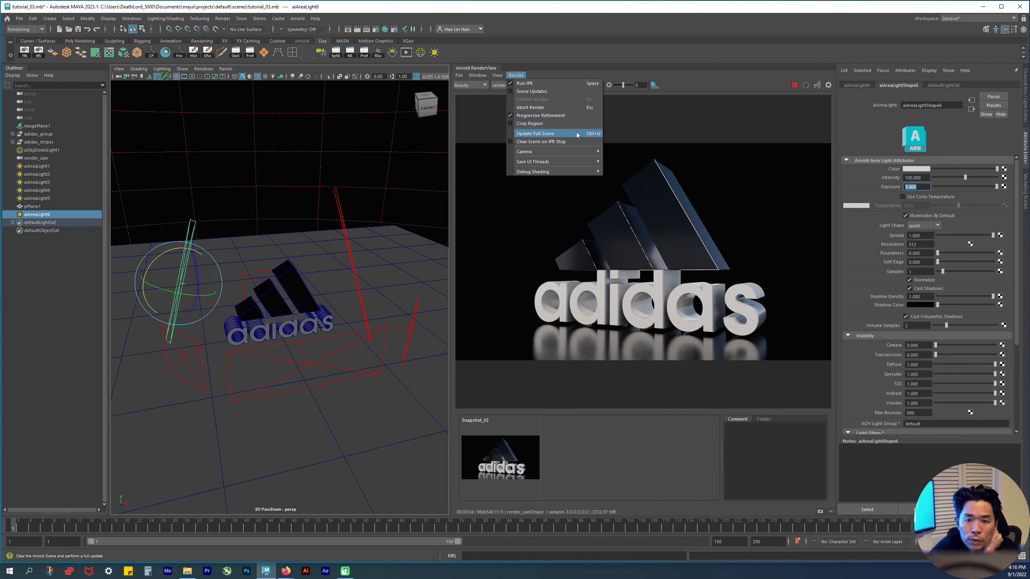
pyautogui.click(683, 117)
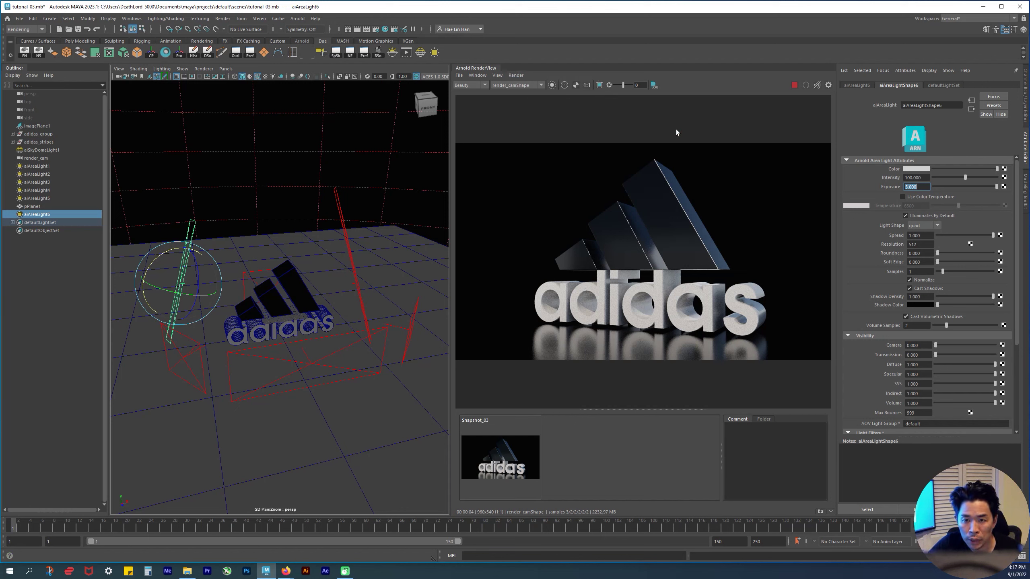
pyautogui.hotkey('ctrl', 'u')
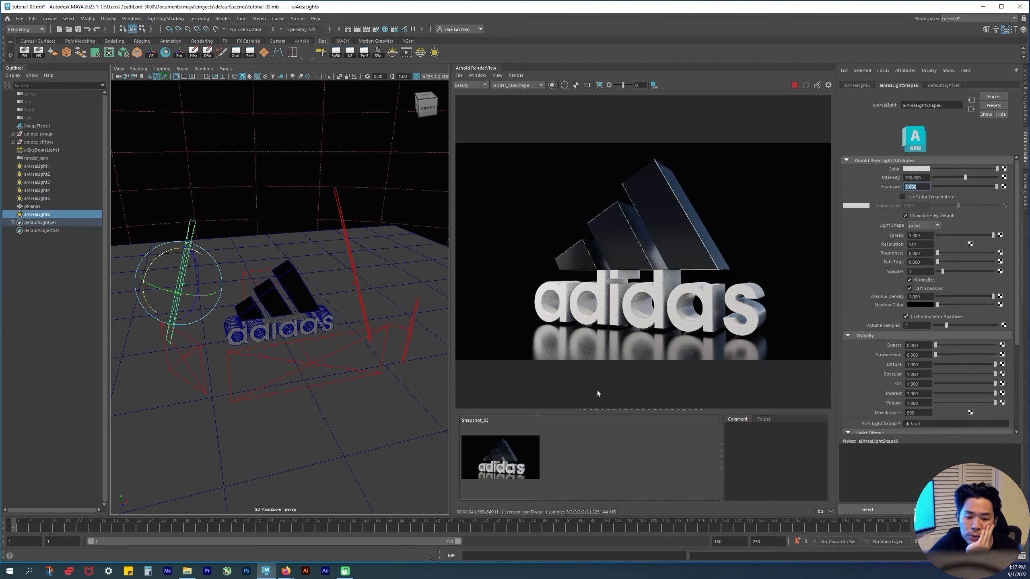
# Compare the updated render with the stored snapshot, examining how the new light affects the stripes' front faces
pyautogui.click(510, 457)
pyautogui.click(509, 460)
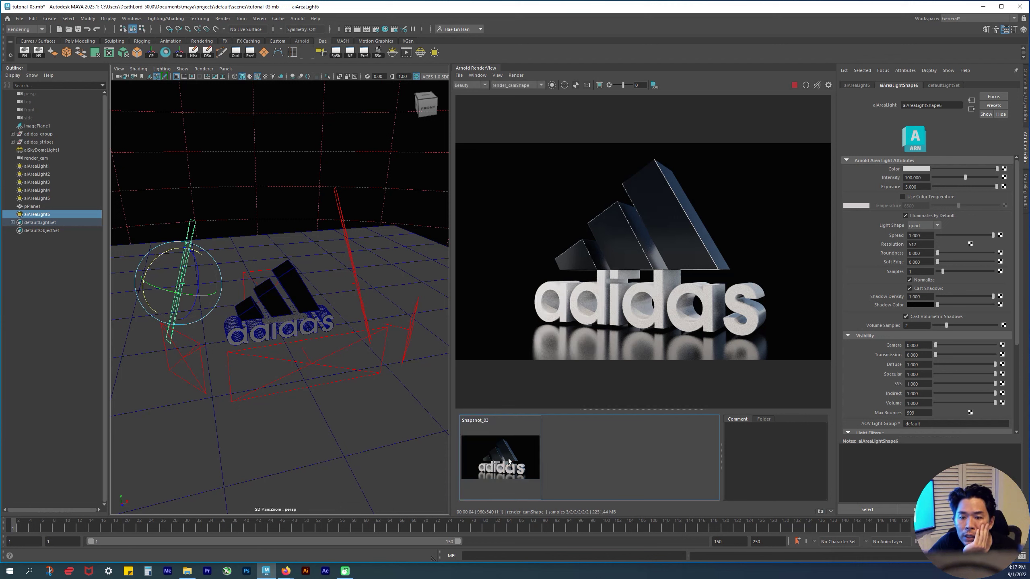
pyautogui.click(509, 460)
pyautogui.click(509, 459)
pyautogui.click(508, 458)
pyautogui.click(509, 460)
pyautogui.click(509, 458)
pyautogui.click(514, 458)
pyautogui.click(513, 458)
pyautogui.click(514, 458)
pyautogui.click(515, 458)
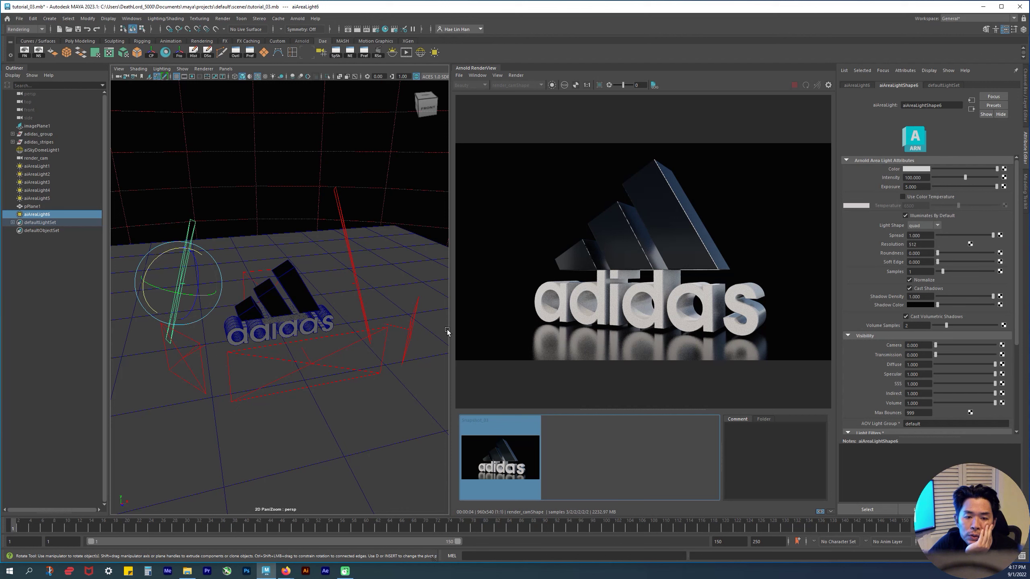
# Widen the Arnold RenderView and compare the render with the stored snapshot, examining the new light's effect on the letters
pyautogui.moveTo(448, 331); pyautogui.dragTo(391, 330)
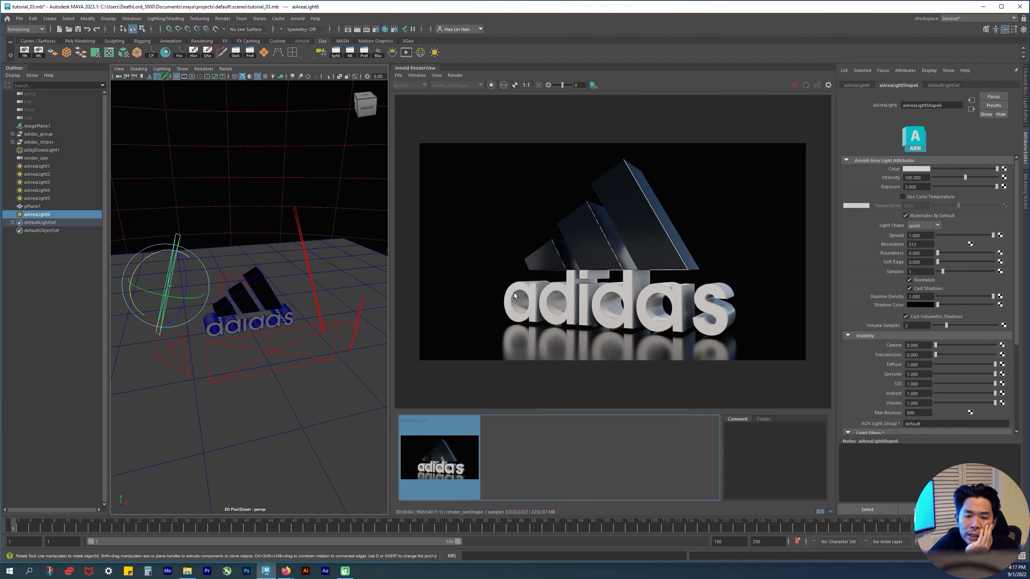
pyautogui.click(443, 461)
pyautogui.click(443, 462)
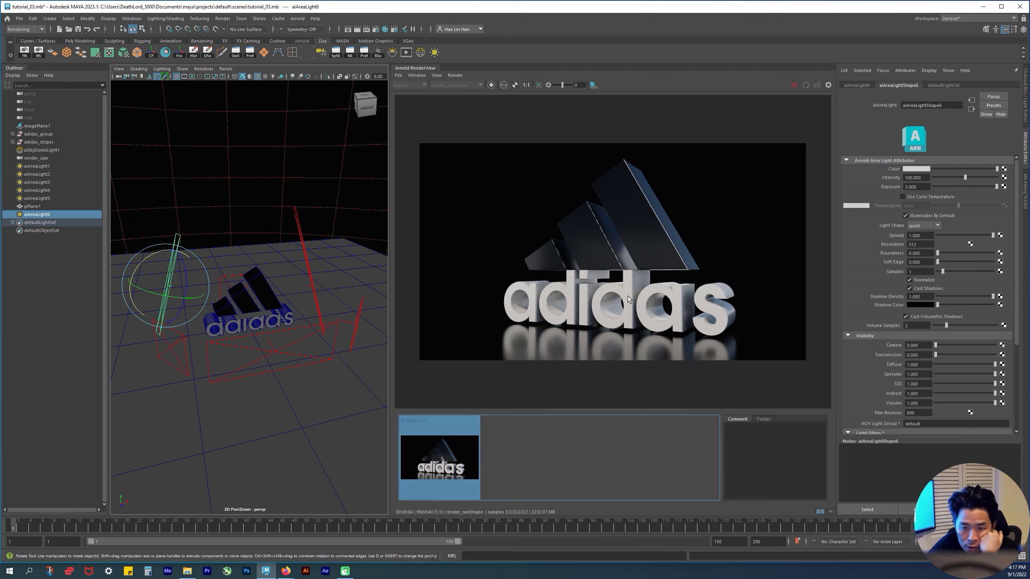
pyautogui.click(462, 470)
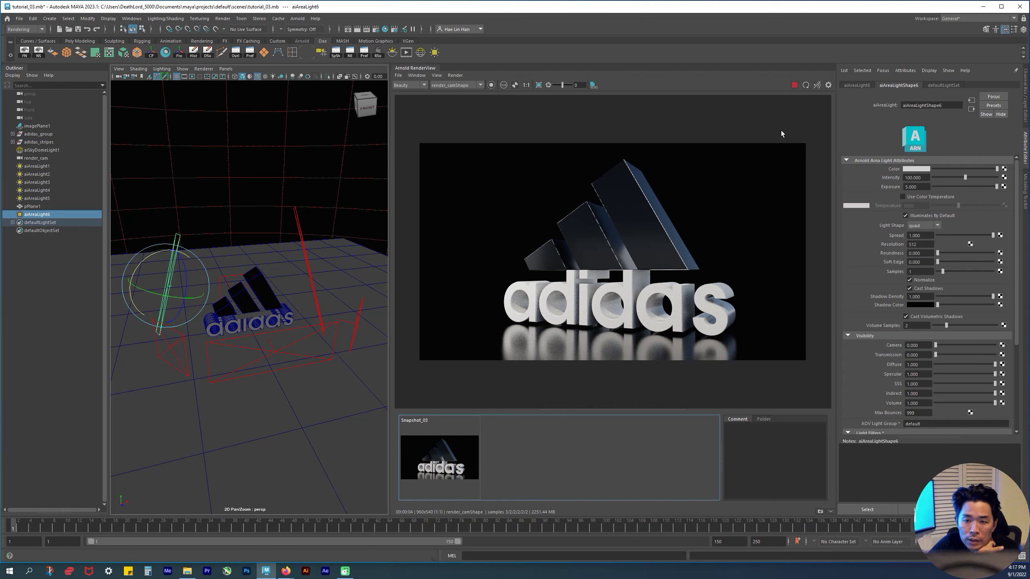
# Store the current render as a second snapshot and compare it with the first one
pyautogui.click(820, 512)
pyautogui.click(430, 452)
pyautogui.click(524, 462)
pyautogui.click(525, 462)
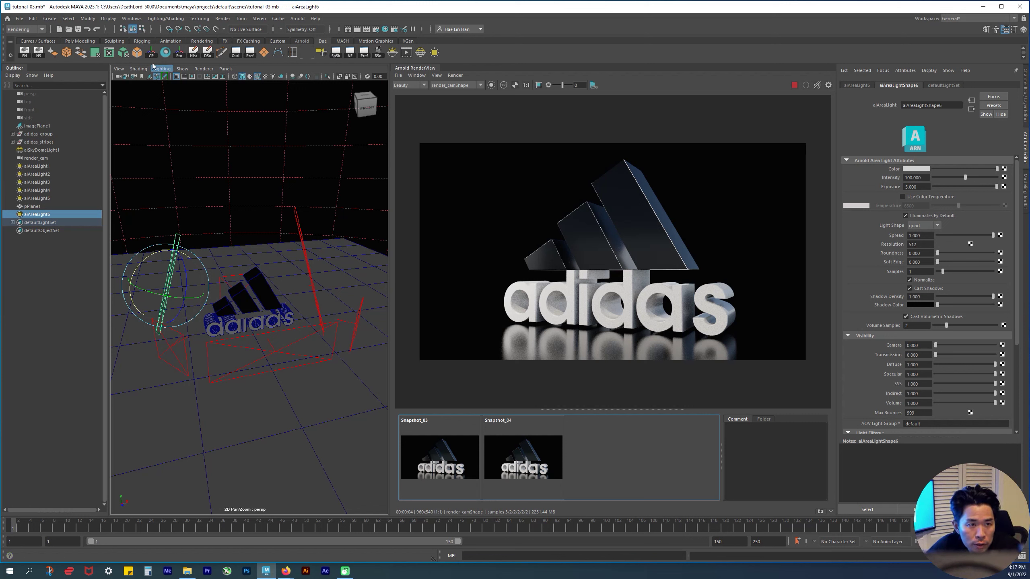
# Open the light-centric light linking editor and place it over the viewport, clear of the render
pyautogui.click(167, 19)
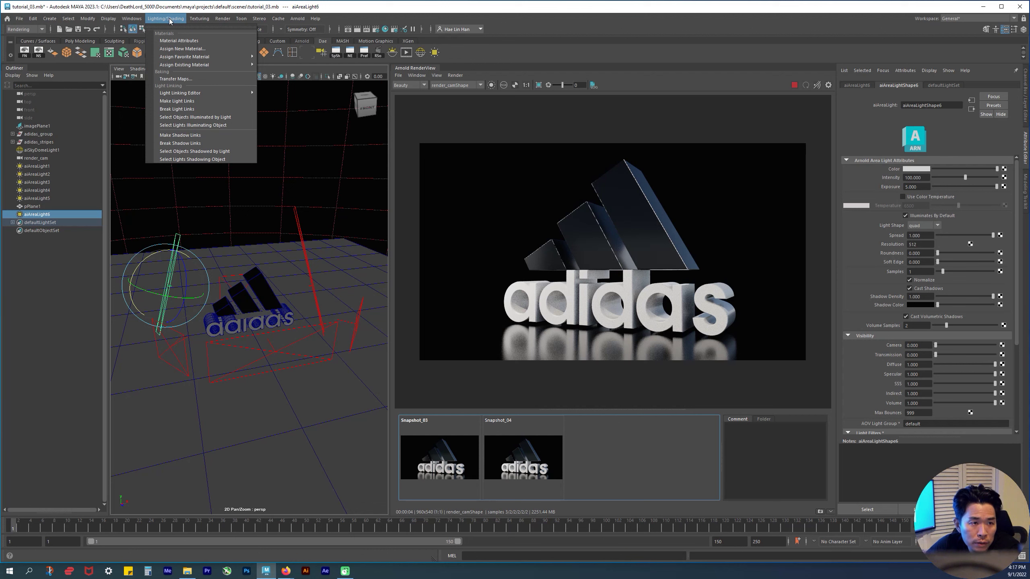
pyautogui.click(131, 18)
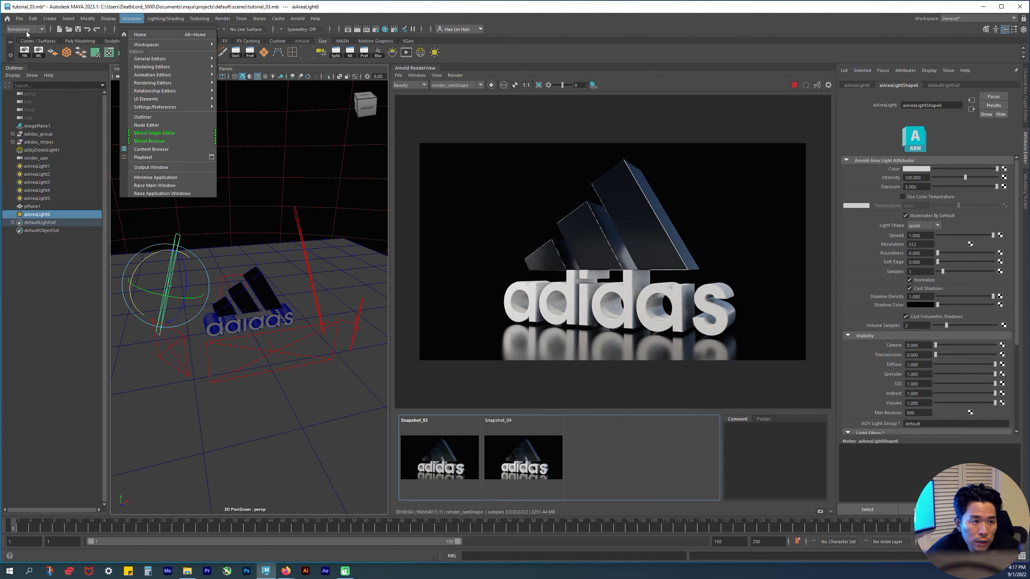
pyautogui.click(29, 30)
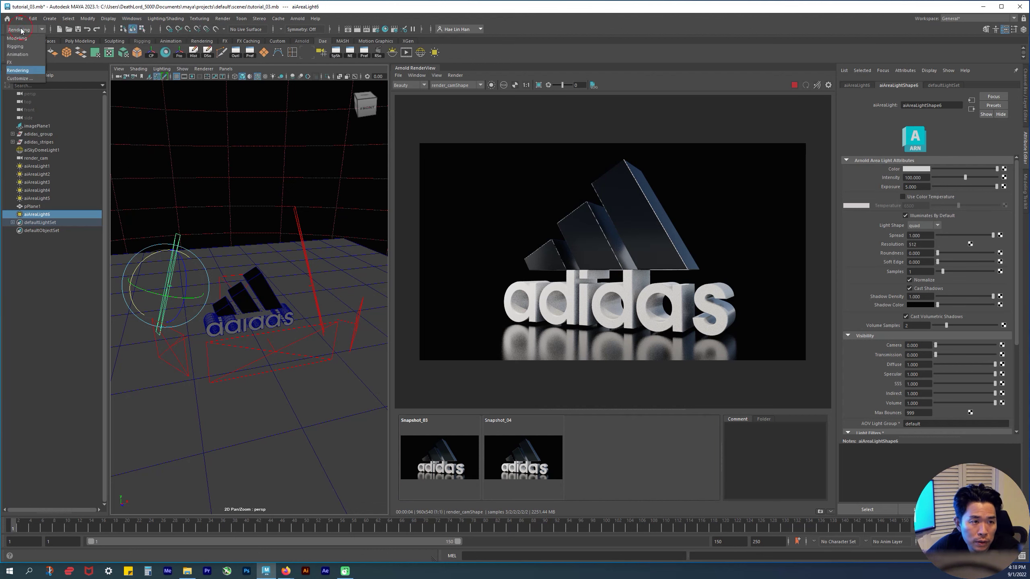
pyautogui.click(183, 19)
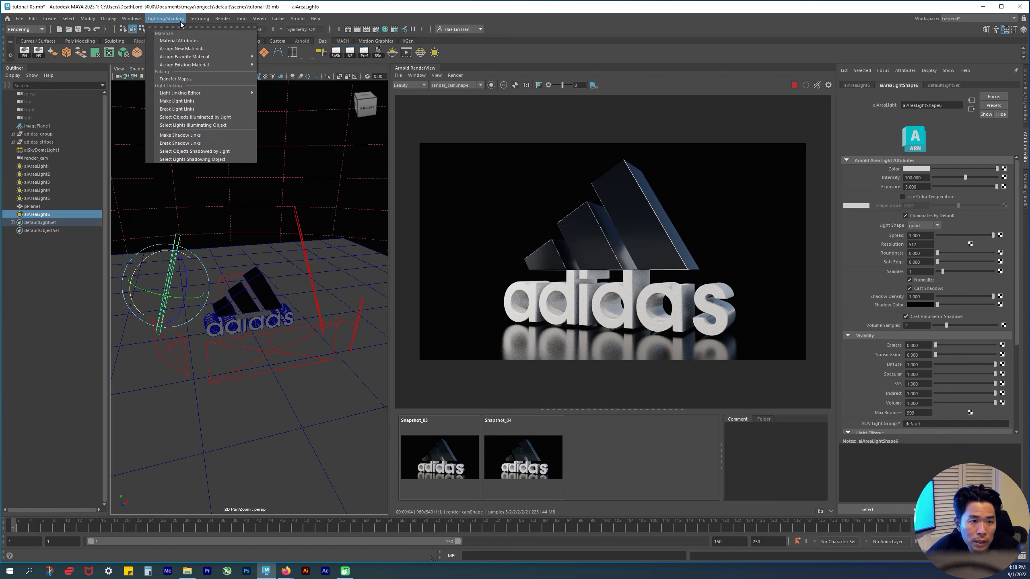
pyautogui.moveTo(179, 93)
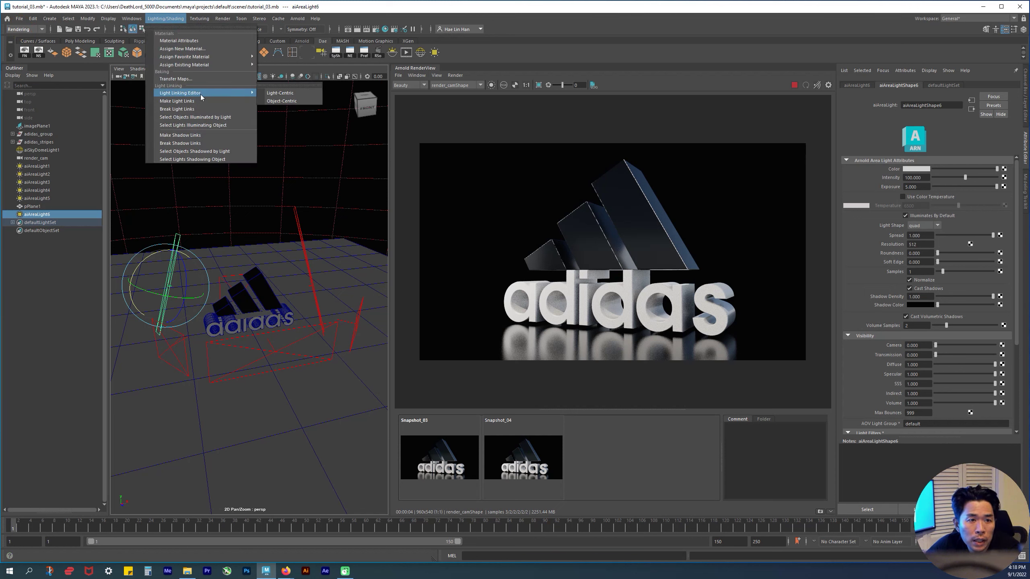
pyautogui.click(283, 95)
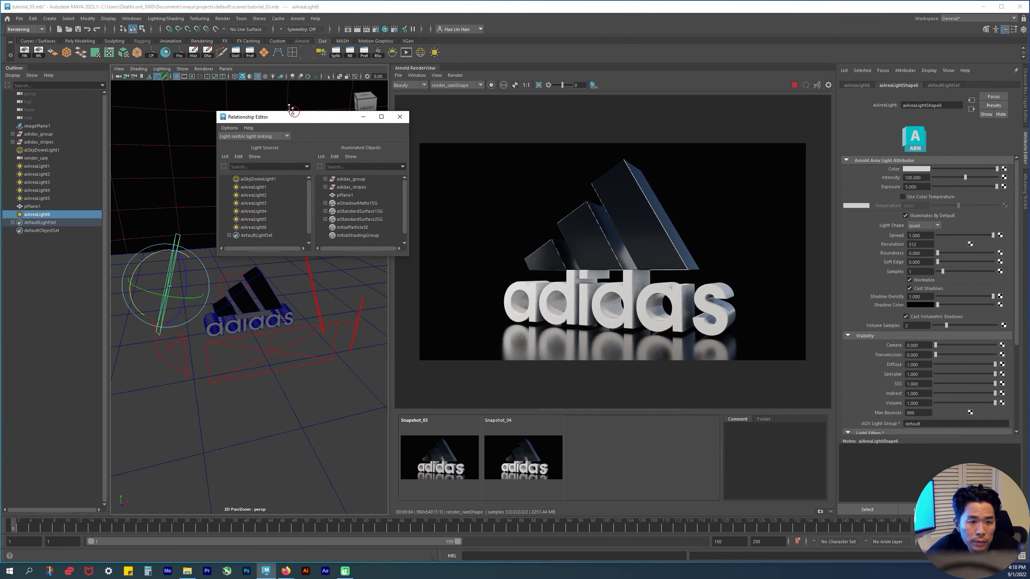
pyautogui.moveTo(260, 77); pyautogui.dragTo(178, 66)
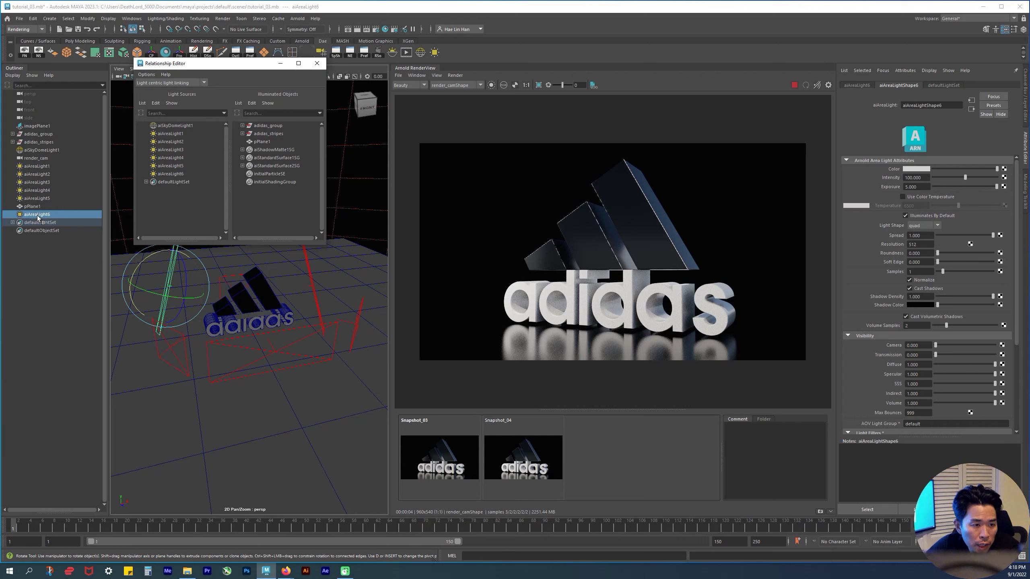
# Unlink adidas_group from aiAreaLight6 and update the full scene to render without that light on the letters
pyautogui.click(174, 174)
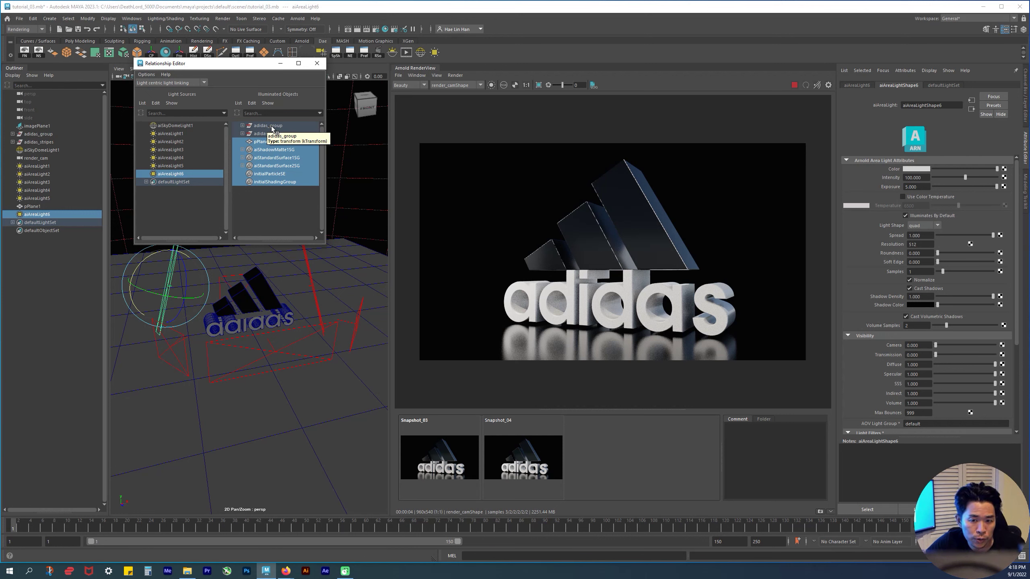
pyautogui.press('ctrl')
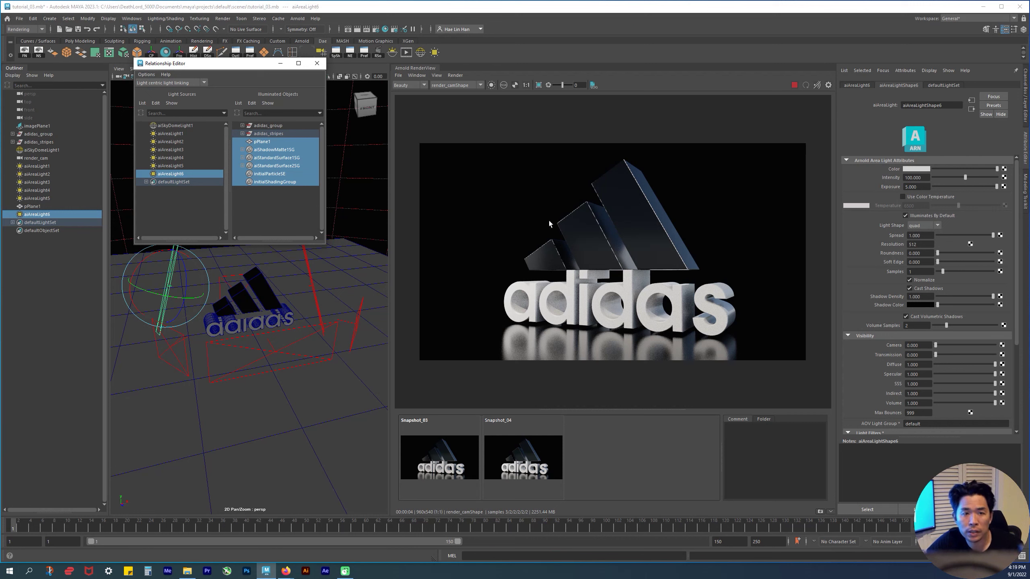
pyautogui.click(729, 110)
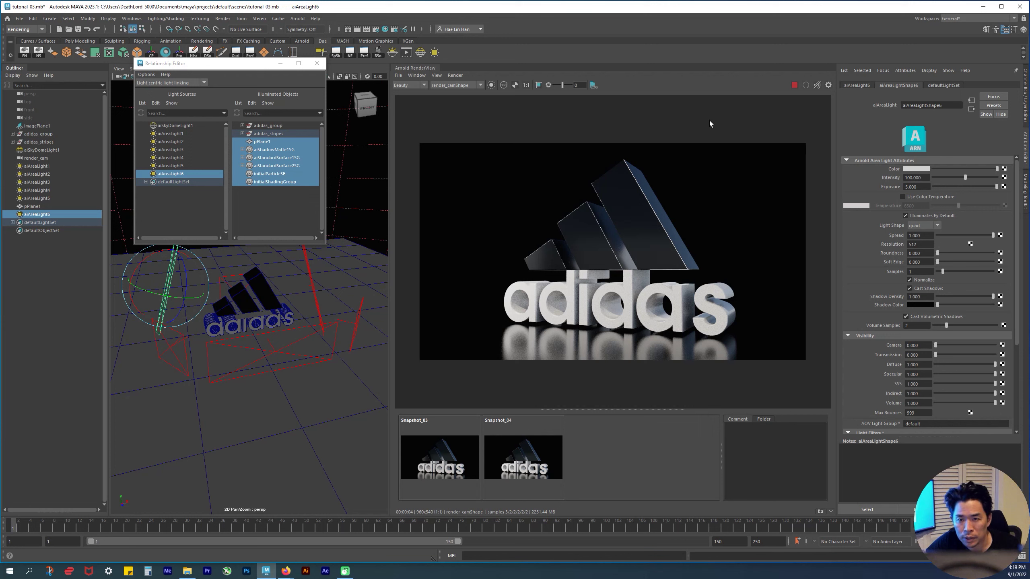
pyautogui.hotkey('ctrl', 'u')
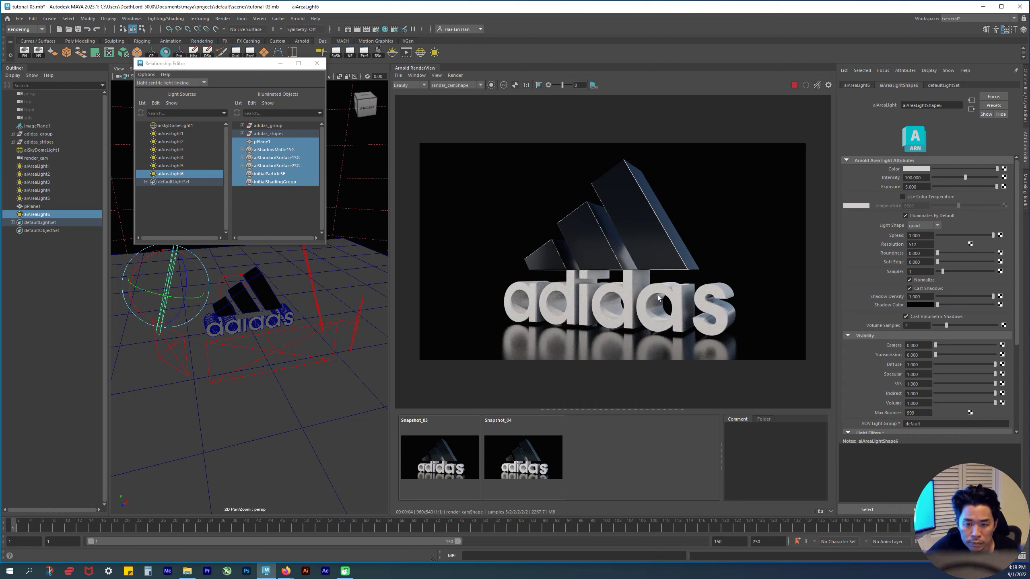
# Store the render with the unlinked letters as a snapshot, compare it with the earlier snapshots, and close the light linking editor
pyautogui.click(519, 467)
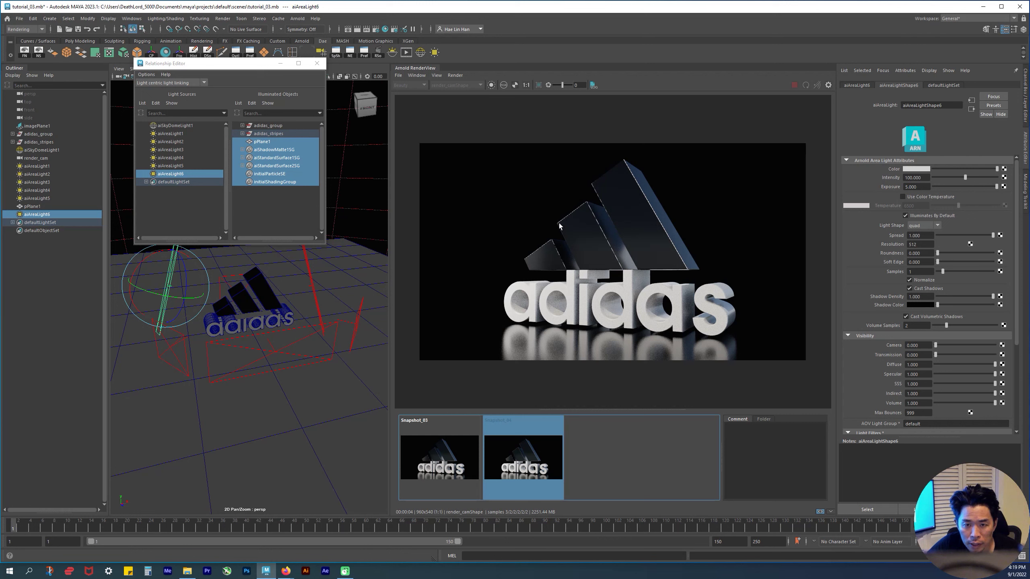
pyautogui.click(532, 462)
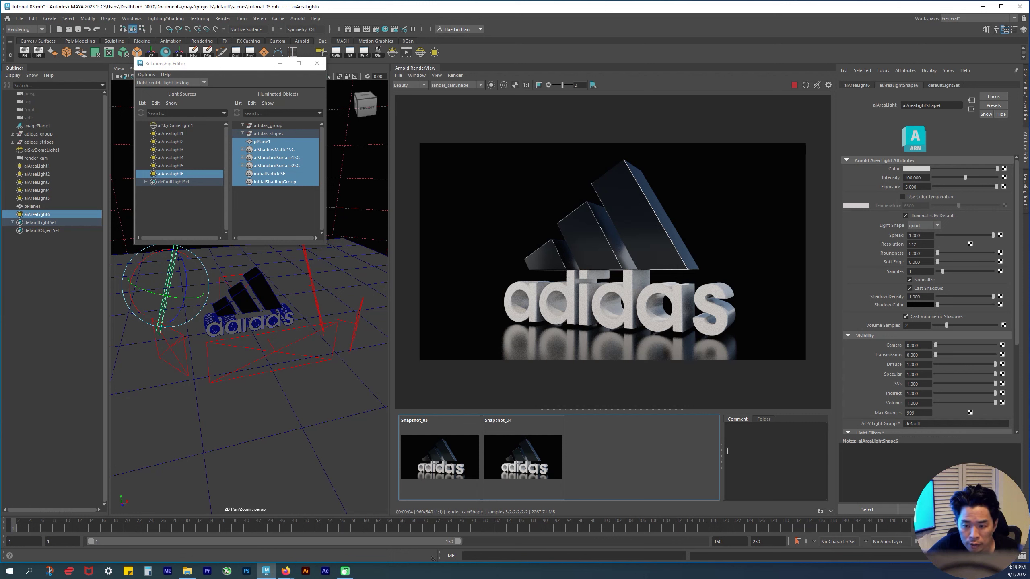
pyautogui.click(820, 513)
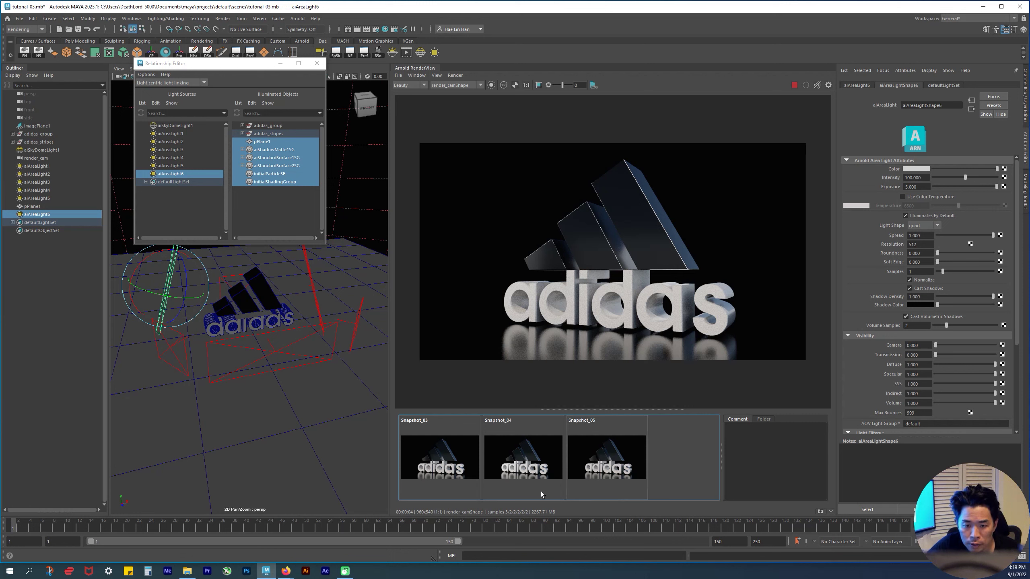
pyautogui.click(445, 460)
pyautogui.click(542, 455)
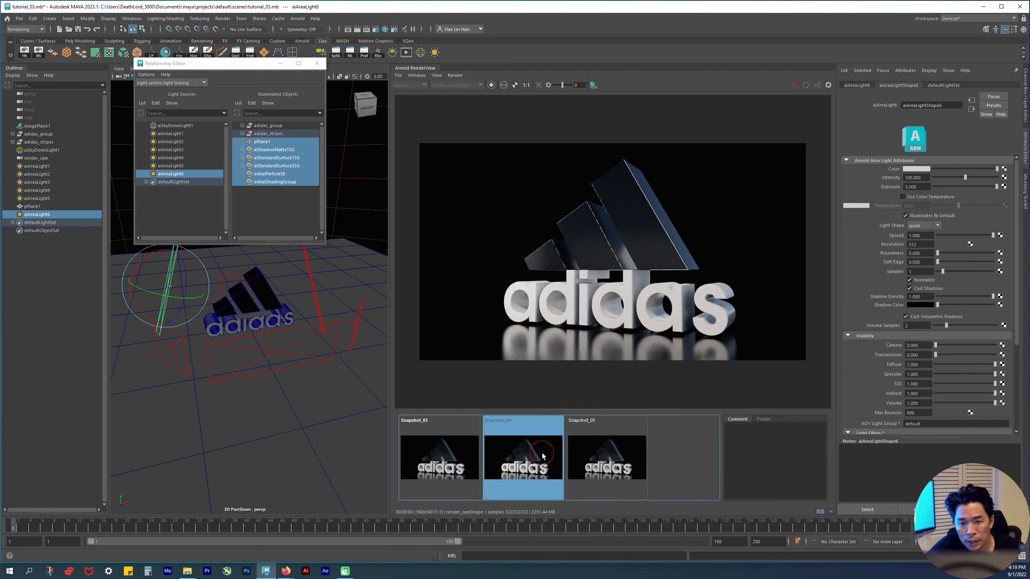
pyautogui.click(620, 451)
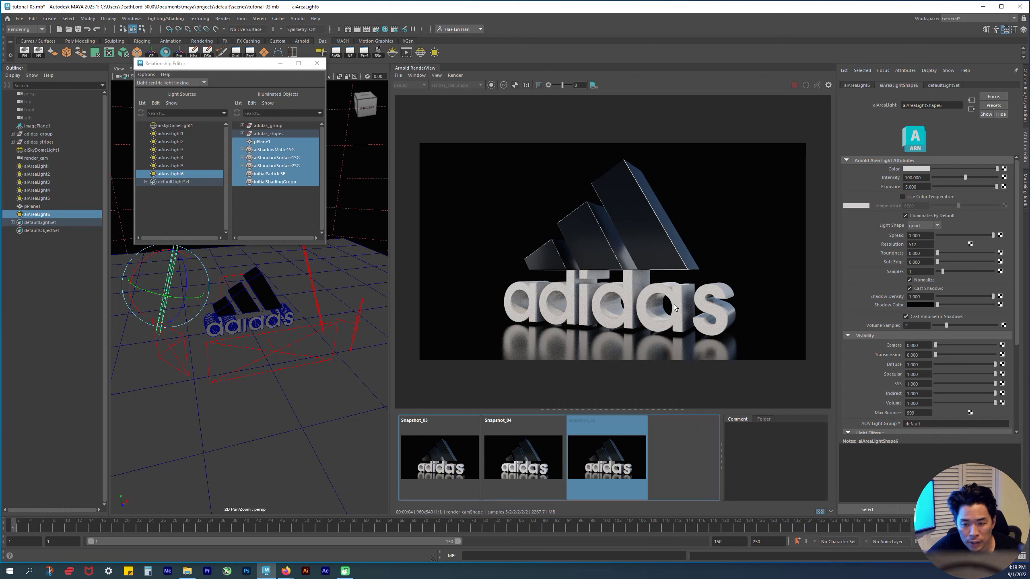
pyautogui.click(625, 464)
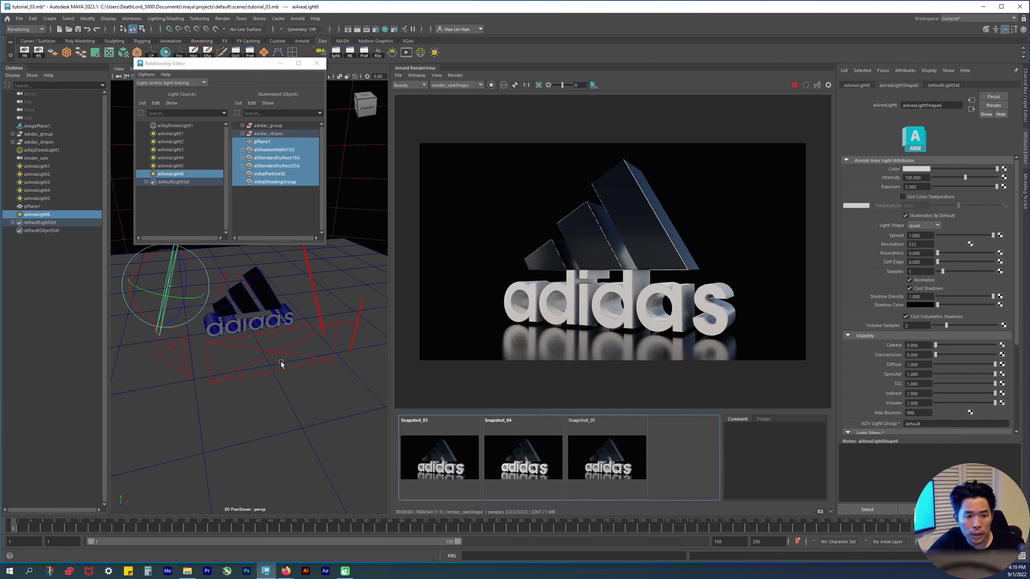
pyautogui.click(316, 64)
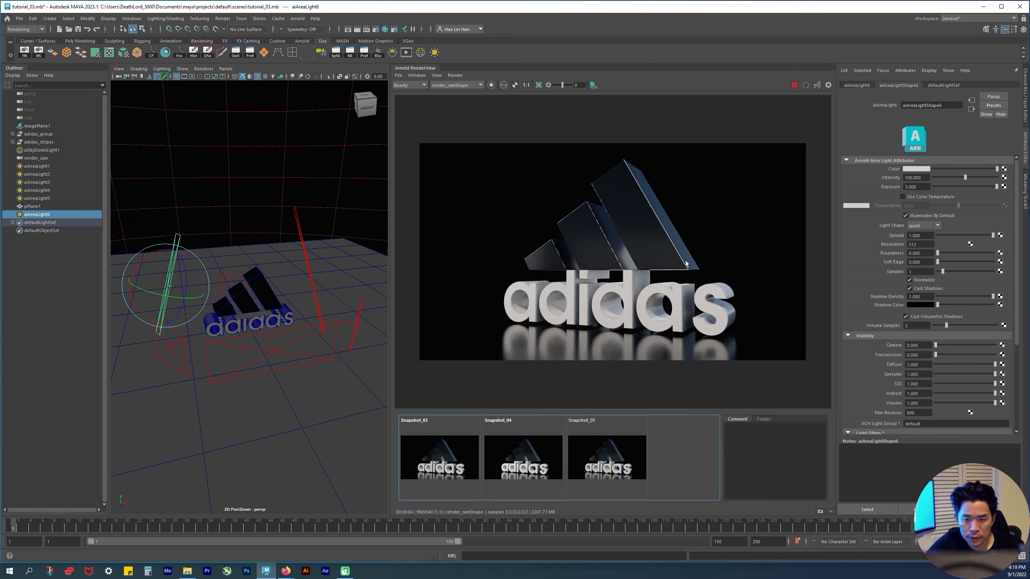
# Set the exposure of aiAreaLight1, the light in front of the logo, to 1.5
pyautogui.keyDown('alt'); pyautogui.moveTo(211, 336); pyautogui.dragTo(258, 301); pyautogui.keyUp('alt')
pyautogui.click(271, 354)
pyautogui.press('w')
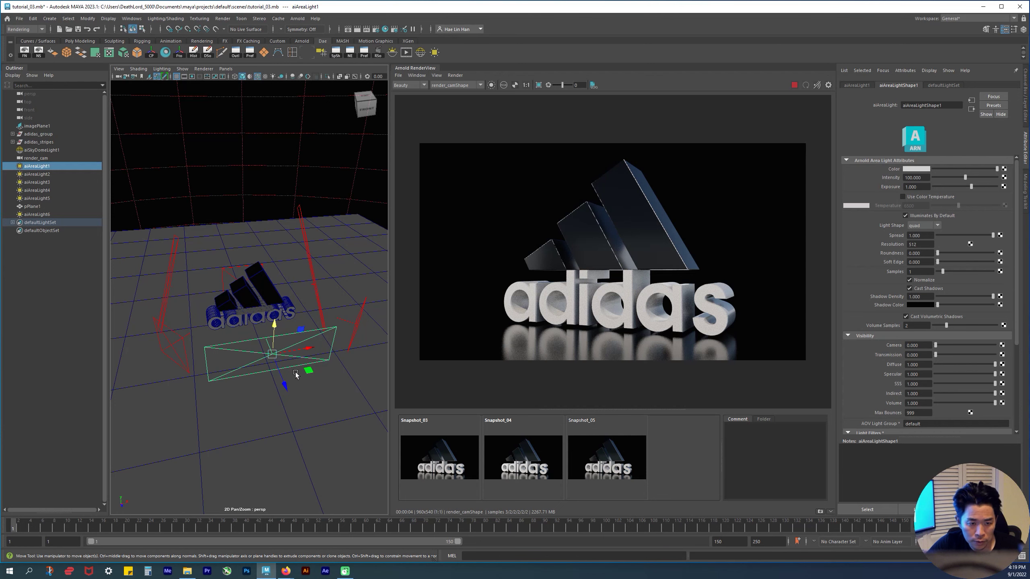
pyautogui.keyDown('alt'); pyautogui.moveTo(255, 291); pyautogui.dragTo(253, 304); pyautogui.keyUp('alt')
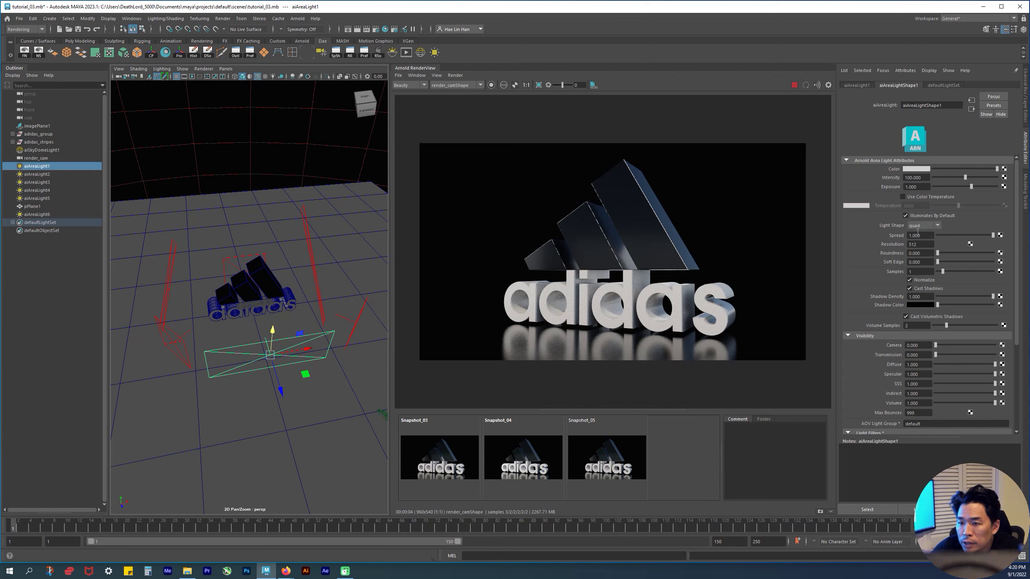
pyautogui.click(921, 186)
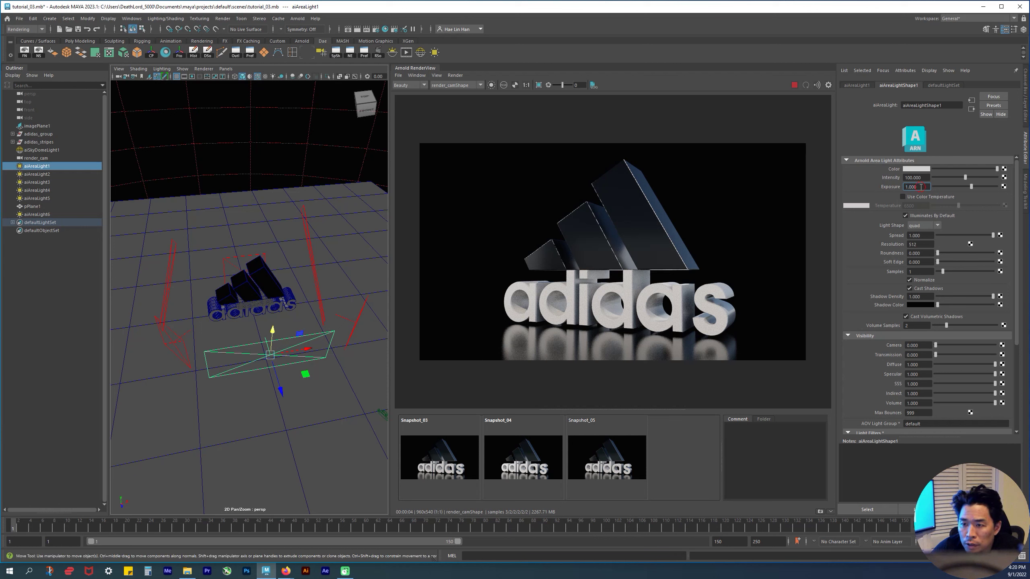
pyautogui.write('1.5')
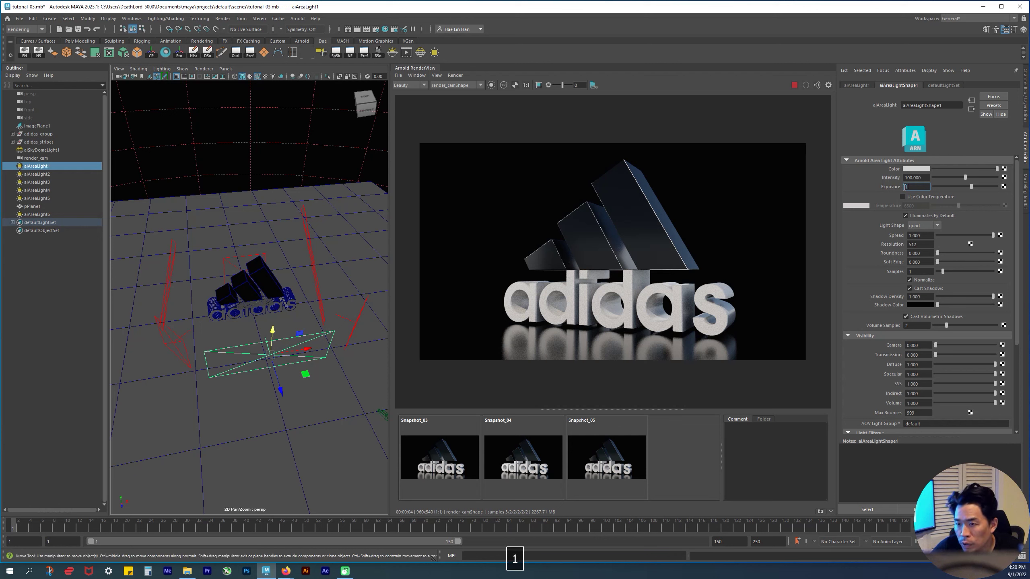
pyautogui.press('Return')
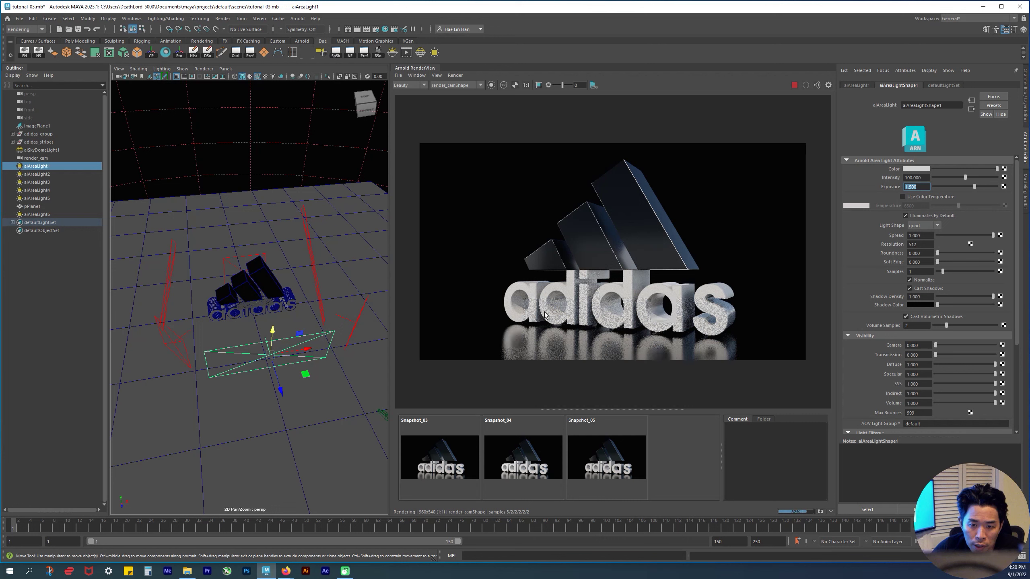
# Compare the render at the new front light exposure with the latest snapshot, examining the brightness of the letters and stripes
pyautogui.click(609, 470)
pyautogui.click(610, 470)
pyautogui.click(609, 470)
pyautogui.click(609, 470)
pyautogui.click(616, 466)
pyautogui.click(616, 466)
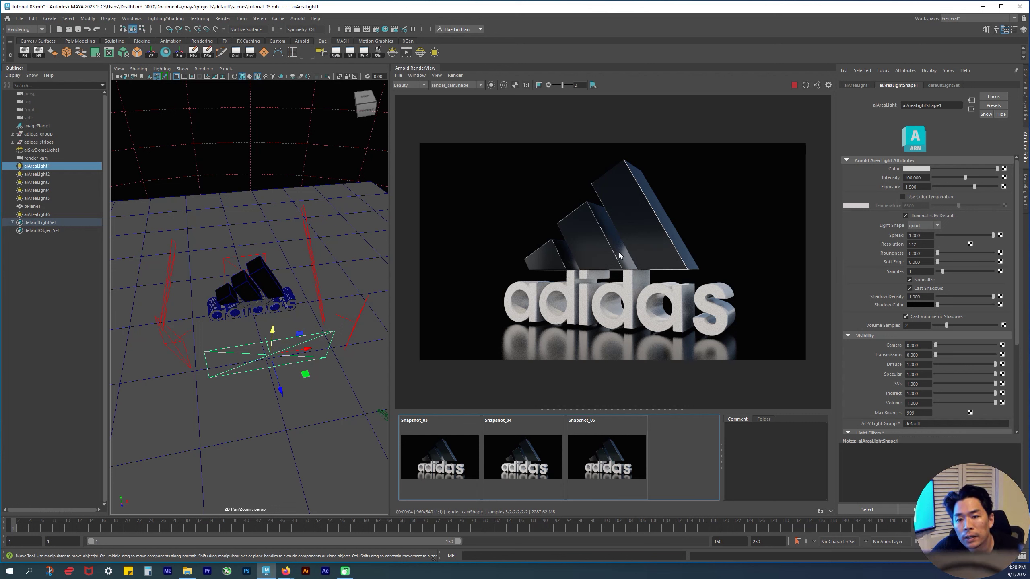
pyautogui.click(612, 455)
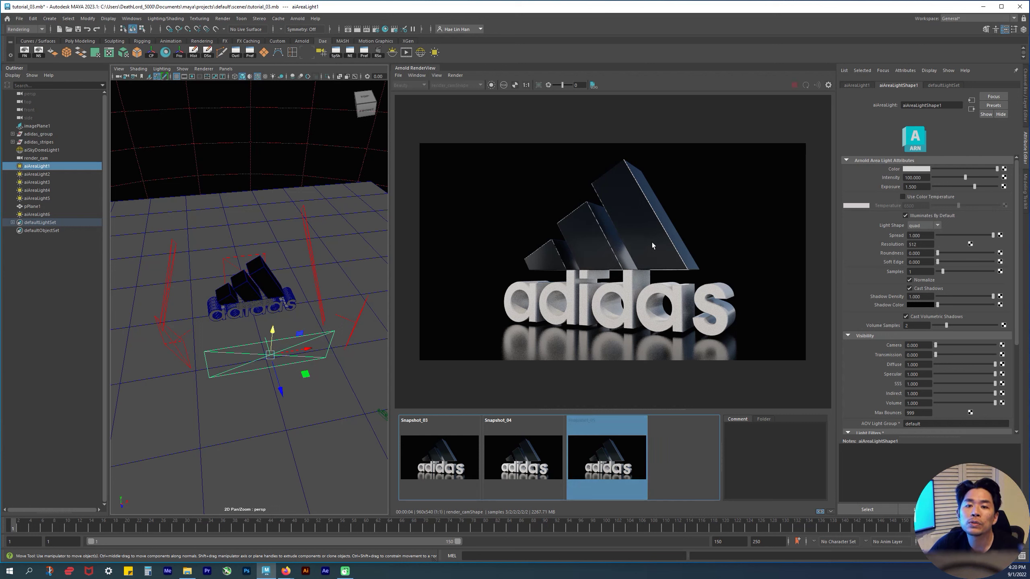
pyautogui.click(617, 461)
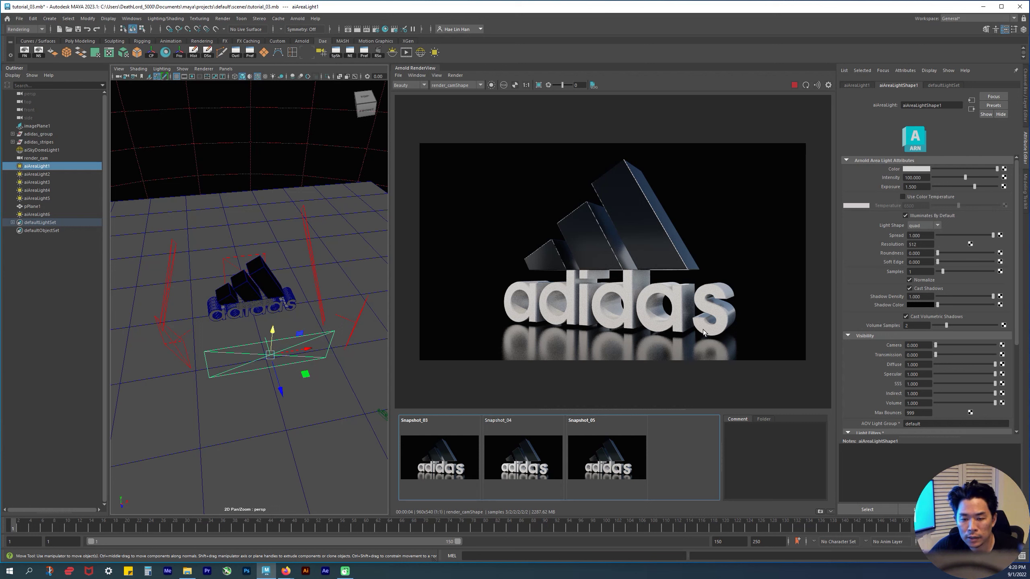
pyautogui.click(614, 463)
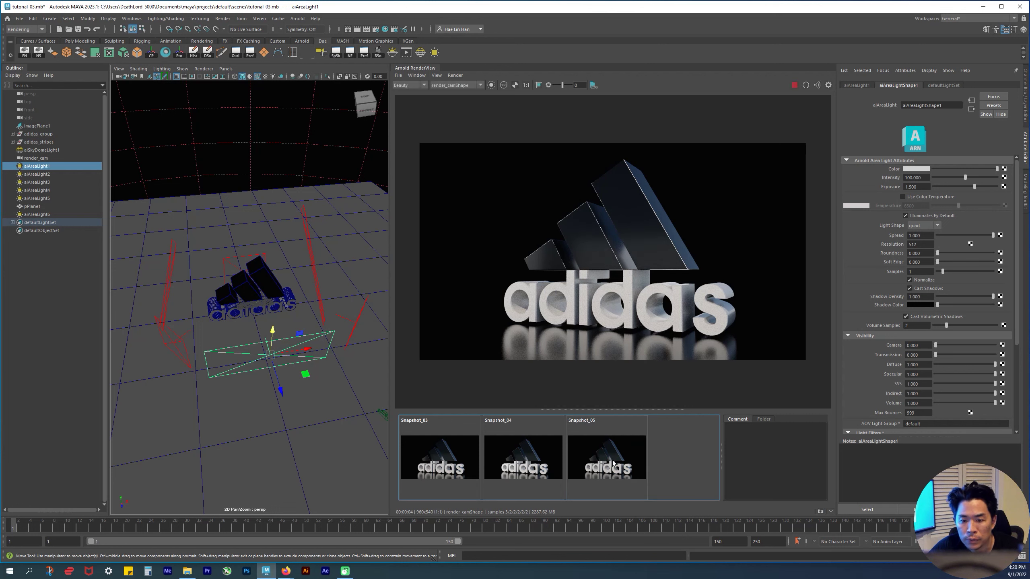
pyautogui.click(614, 464)
pyautogui.click(614, 464)
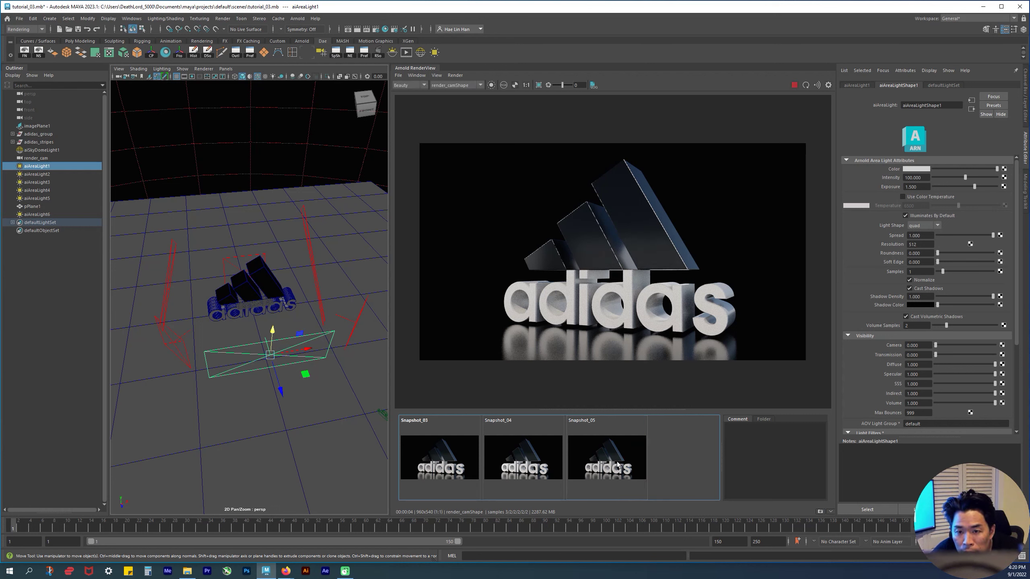
# Store the render with the brighter front light as a snapshot and compare it with the previous snapshot
pyautogui.click(820, 512)
pyautogui.click(604, 464)
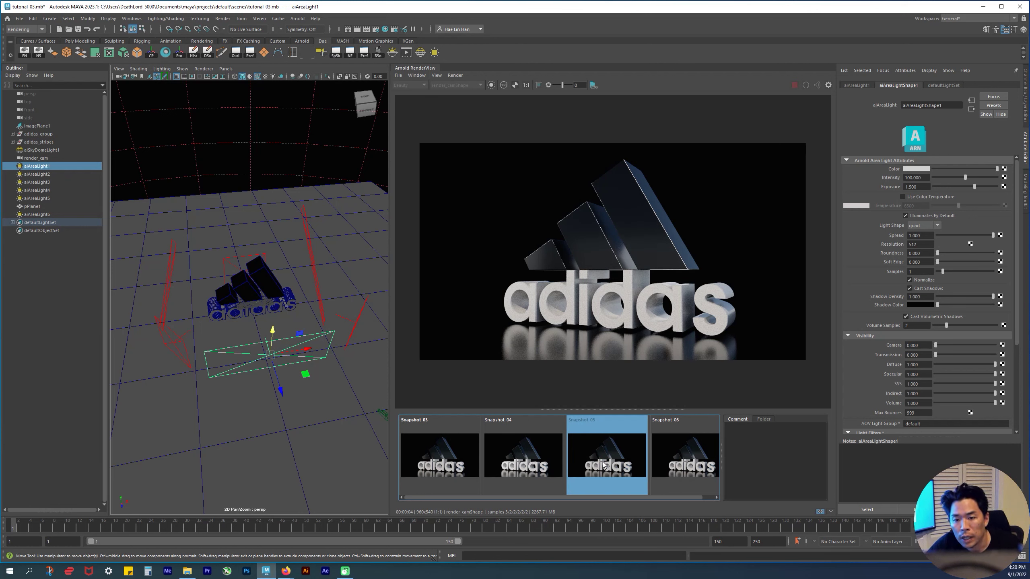
pyautogui.moveTo(630, 498); pyautogui.dragTo(679, 502)
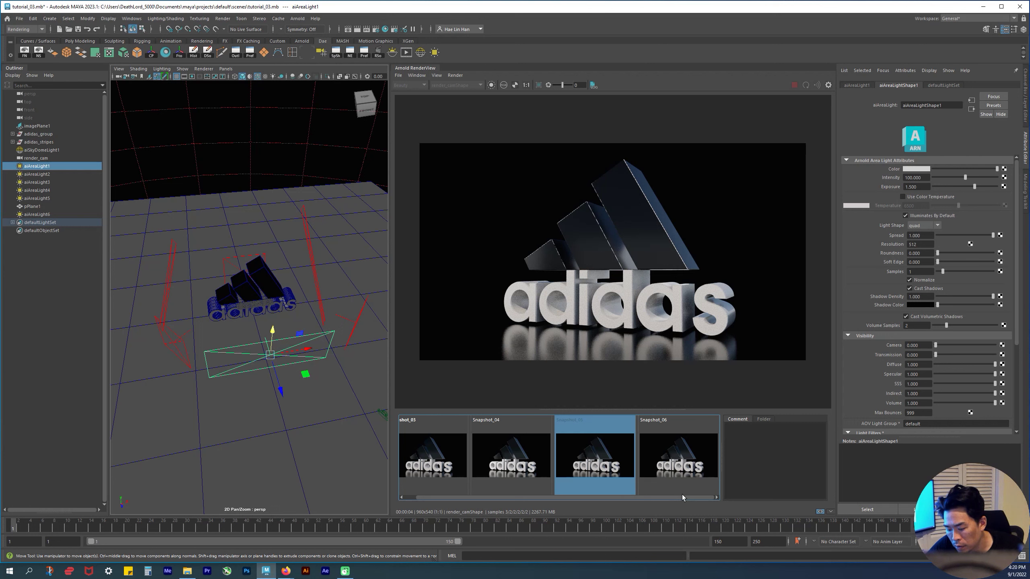
pyautogui.press('Right')
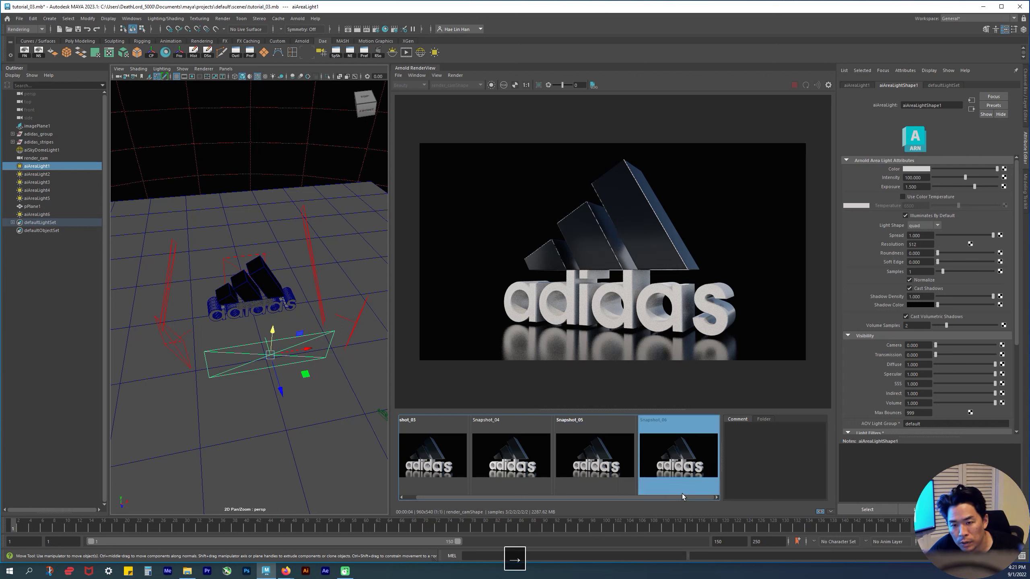
# Compare Snapshot_05 with Snapshot_06 at full frame to judge the effect of the brighter front light
pyautogui.press('Left')
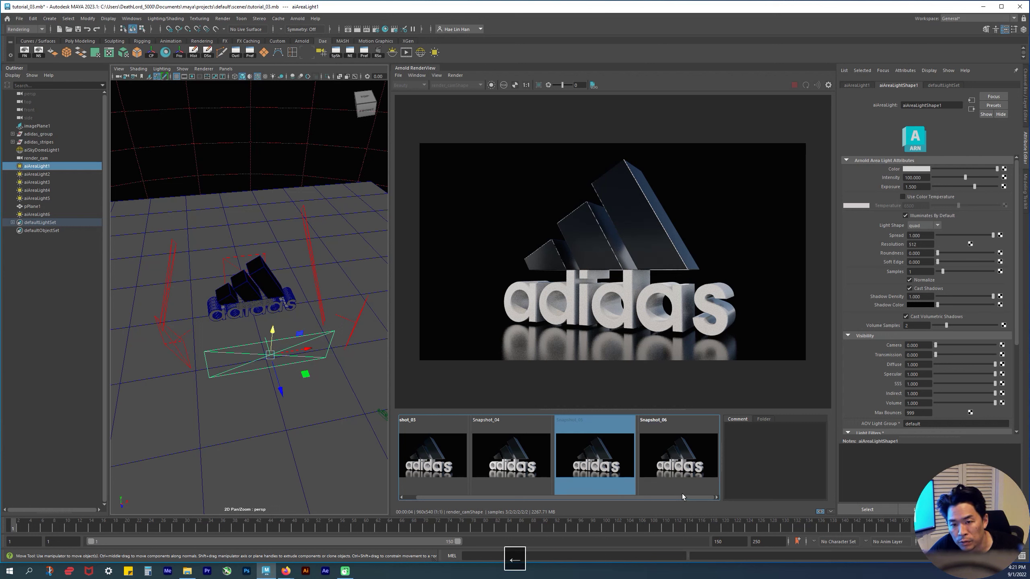
pyautogui.press('Right')
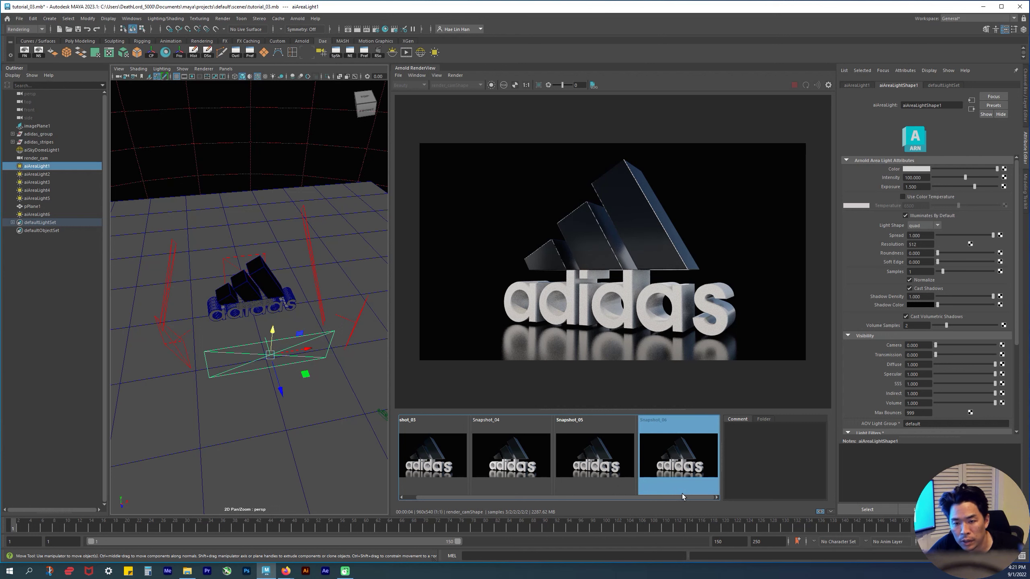
pyautogui.press('Left')
pyautogui.press('Right')
pyautogui.press('Left')
# Examine the faces and inner edges of the letters close up in Snapshot_05 and Snapshot_06, and return the render to actual size
pyautogui.scroll(2, 610, 335)
pyautogui.scroll(1, 610, 335)
pyautogui.press('Right')
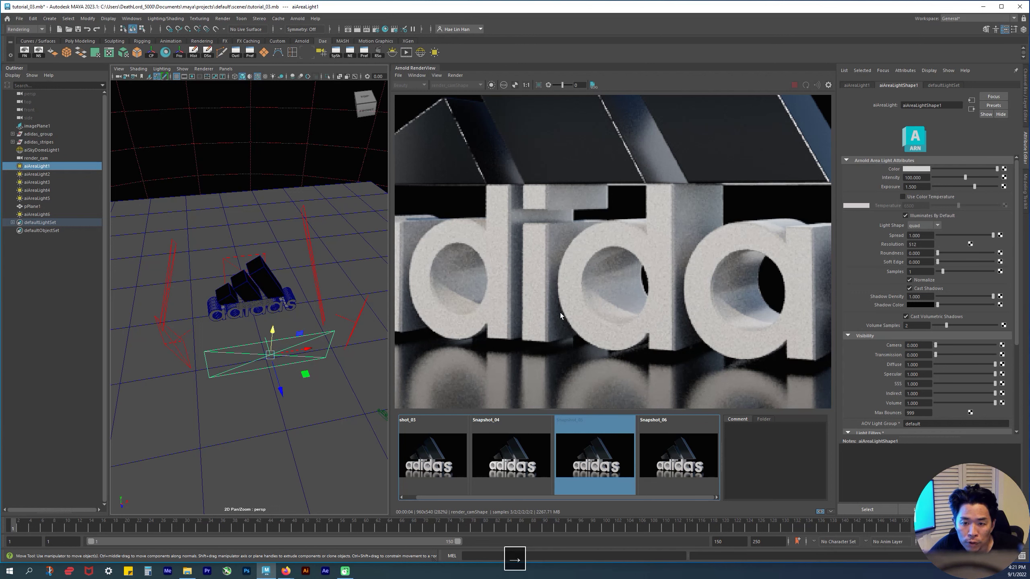
pyautogui.press('Right')
pyautogui.press('Left')
pyautogui.press('Right')
pyautogui.press('Left')
pyautogui.press('Right')
pyautogui.press('Left')
pyautogui.press('Right')
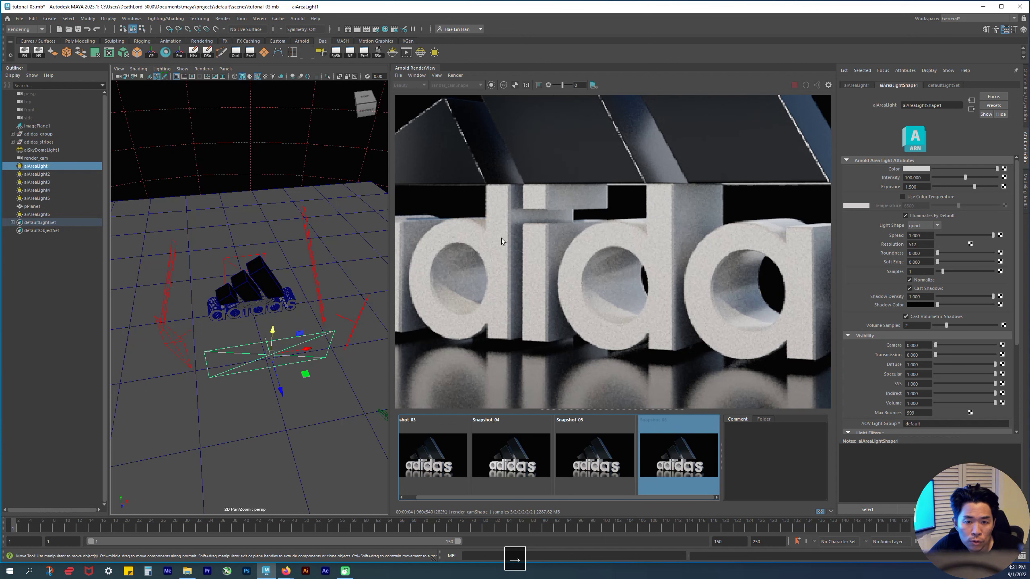
pyautogui.press('Left')
pyautogui.press('Right')
pyautogui.press('Left')
pyautogui.press('Right')
pyautogui.press('Left')
pyautogui.press('Right')
pyautogui.press('Left')
pyautogui.press('Right')
pyautogui.press('Left')
pyautogui.press('Right')
pyautogui.press('Left')
pyautogui.press('Right')
pyautogui.press('Left')
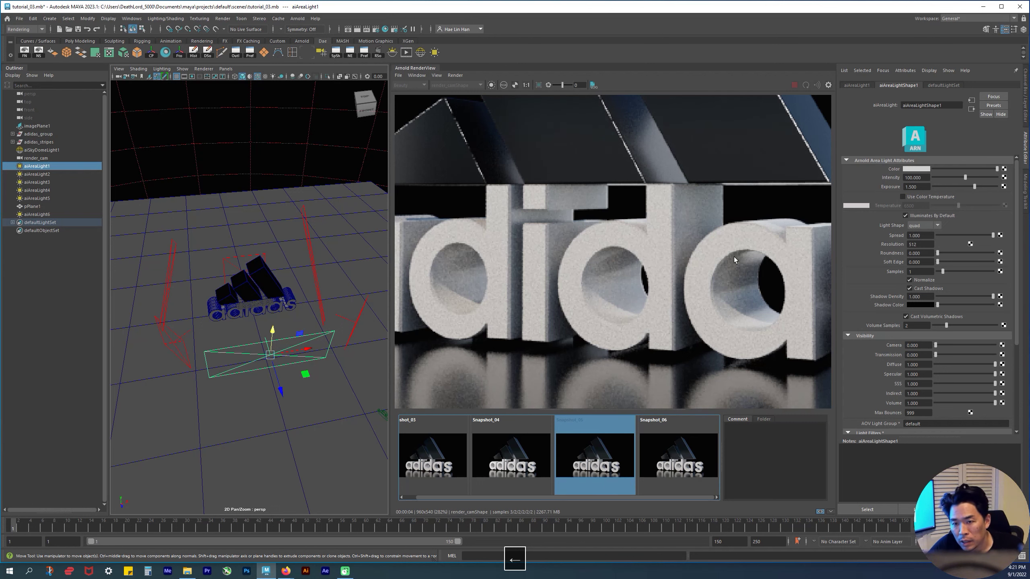
pyautogui.press('Right')
pyautogui.press('Left')
pyautogui.press('Right')
pyautogui.press('Left')
pyautogui.press('Right')
pyautogui.press('Left')
pyautogui.press('Right')
pyautogui.press('Left')
pyautogui.press('Right')
pyautogui.press('Left')
pyautogui.press('Right')
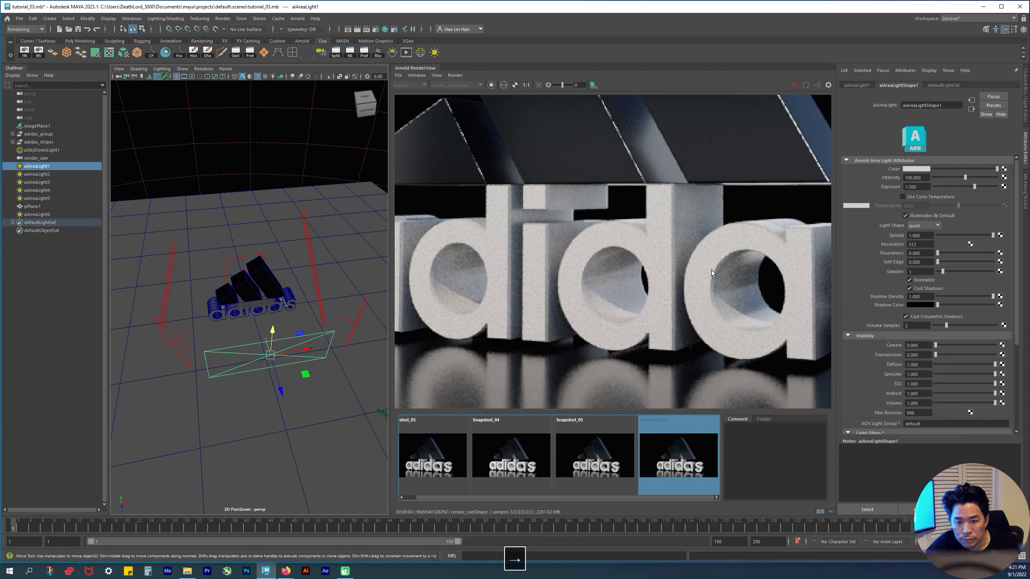
pyautogui.press('Left')
pyautogui.press('Right')
pyautogui.press('Left')
pyautogui.press('Right')
pyautogui.scroll(-3, 620, 305)
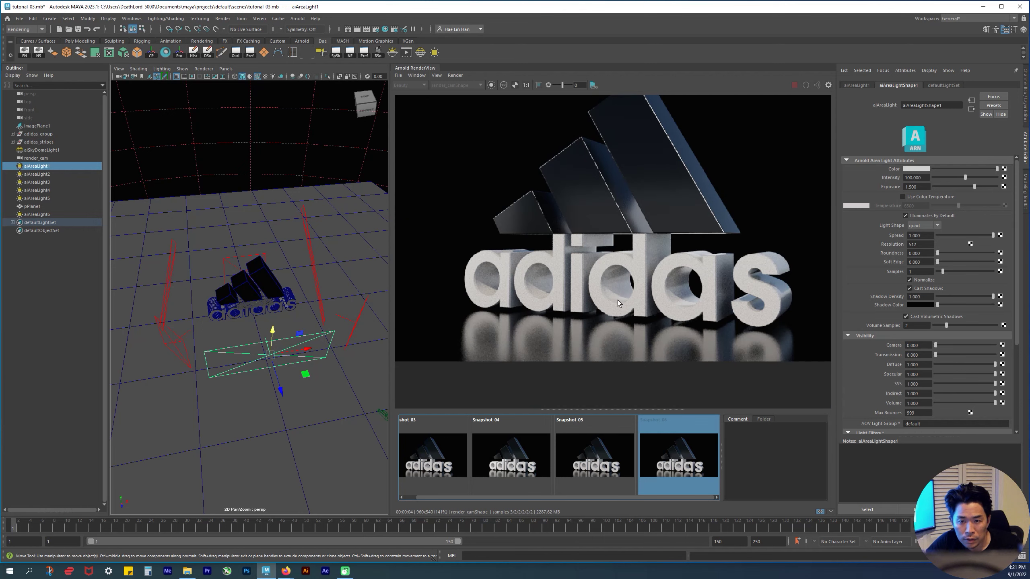
pyautogui.scroll(-2, 631, 298)
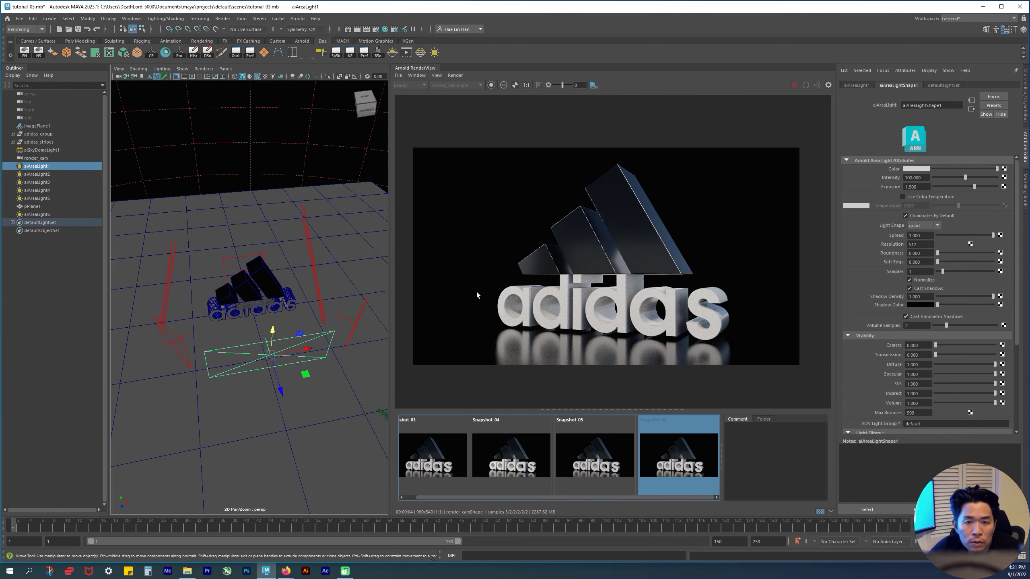
pyautogui.click(526, 86)
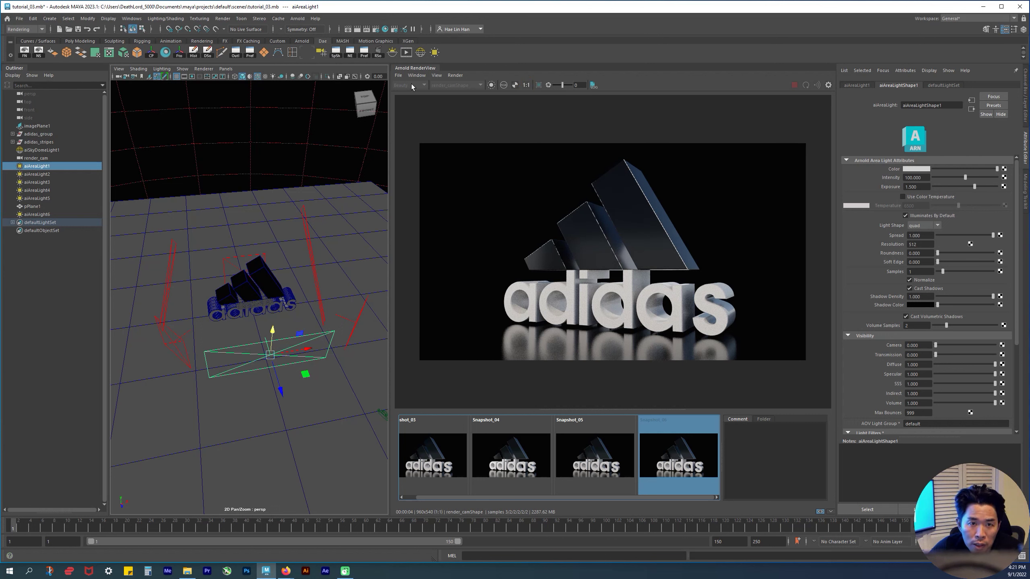
# Set the Camera (AA) samples to 10 in the Arnold render settings and return from the snapshot to the live render
pyautogui.click(375, 30)
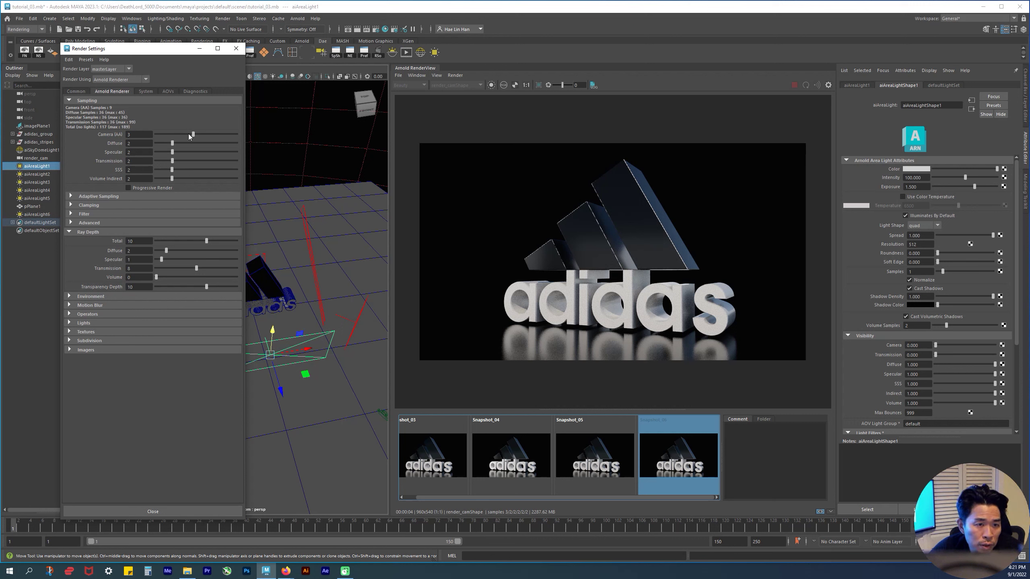
pyautogui.moveTo(192, 134); pyautogui.dragTo(340, 132)
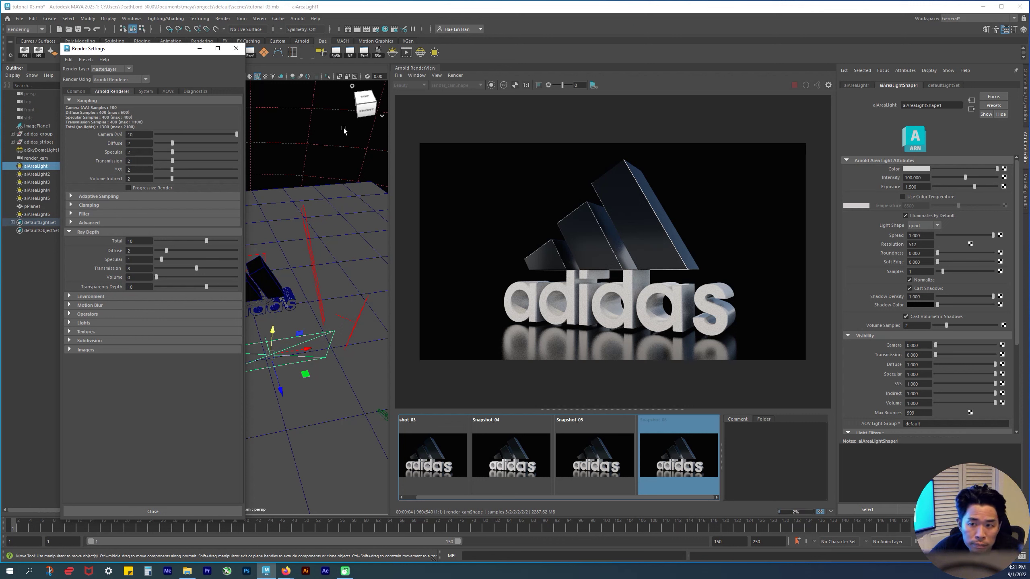
pyautogui.click(676, 468)
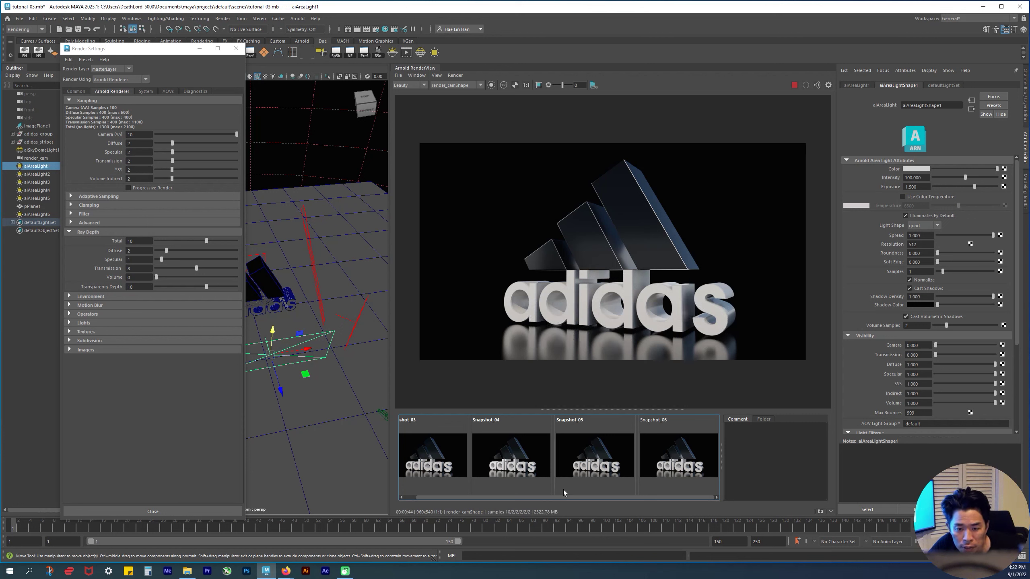
# Compare the high-sample live render with Snapshot_06, examining the noise on the letters and stripes
pyautogui.click(675, 456)
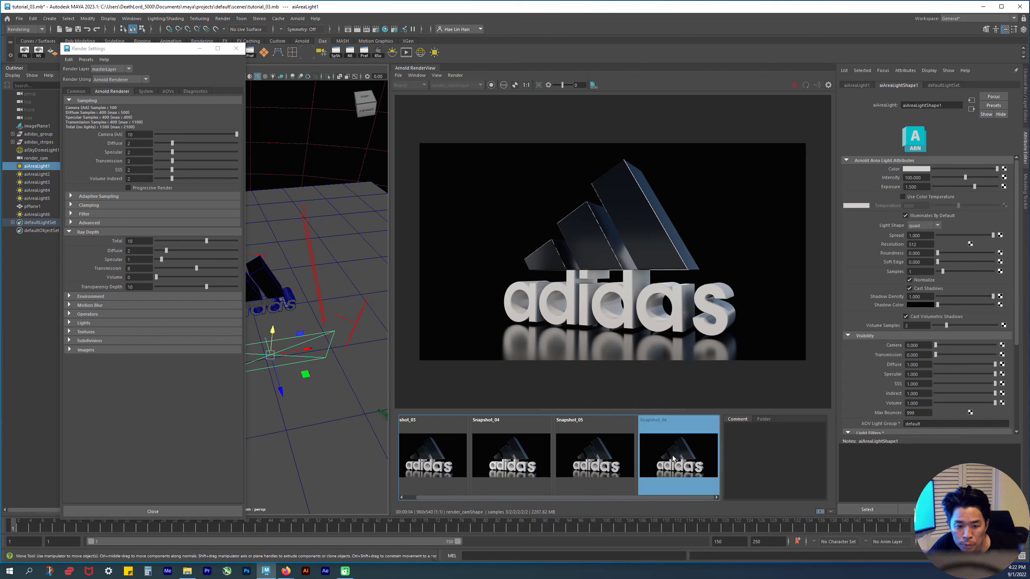
pyautogui.click(664, 458)
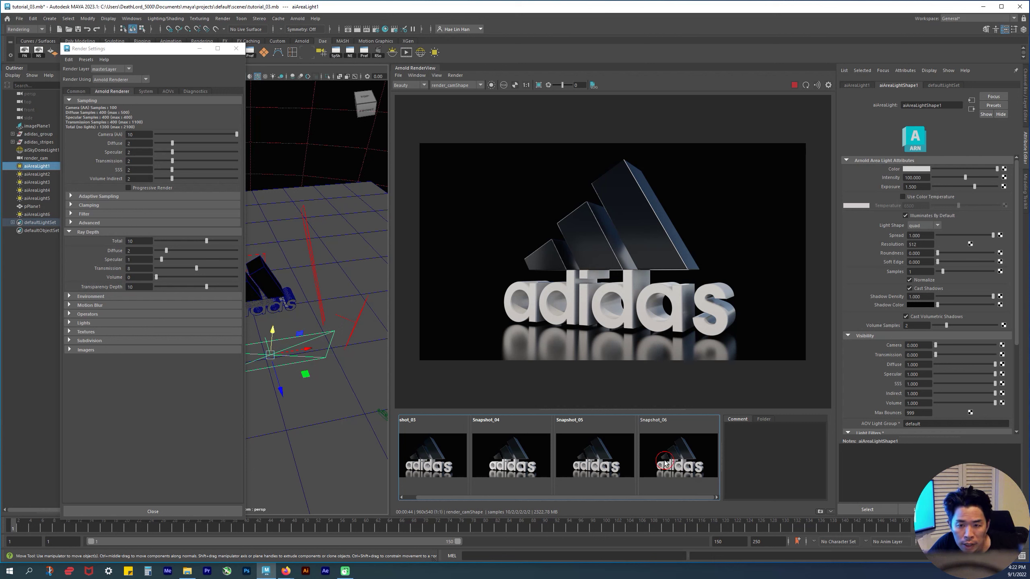
pyautogui.click(681, 462)
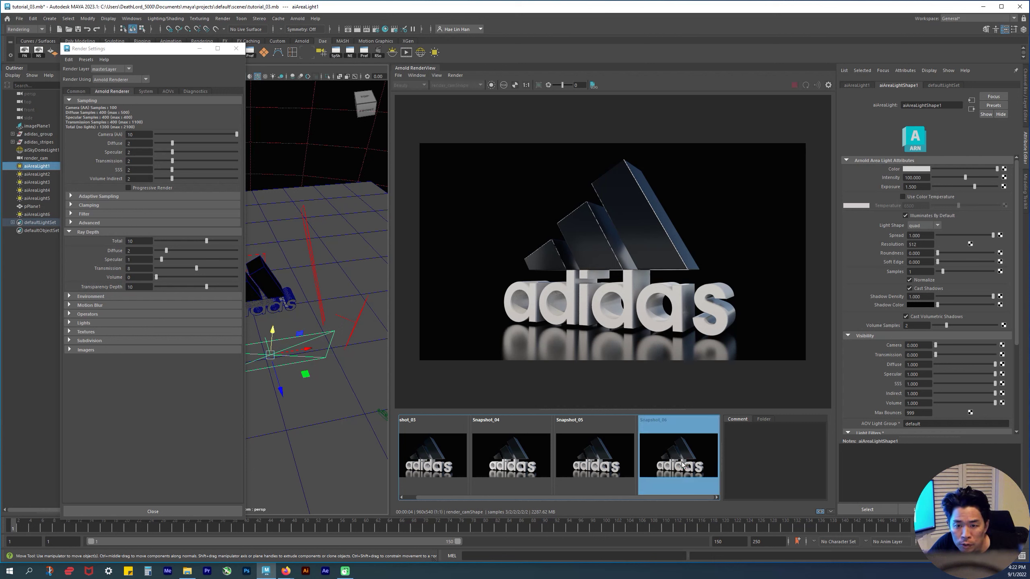
pyautogui.click(682, 465)
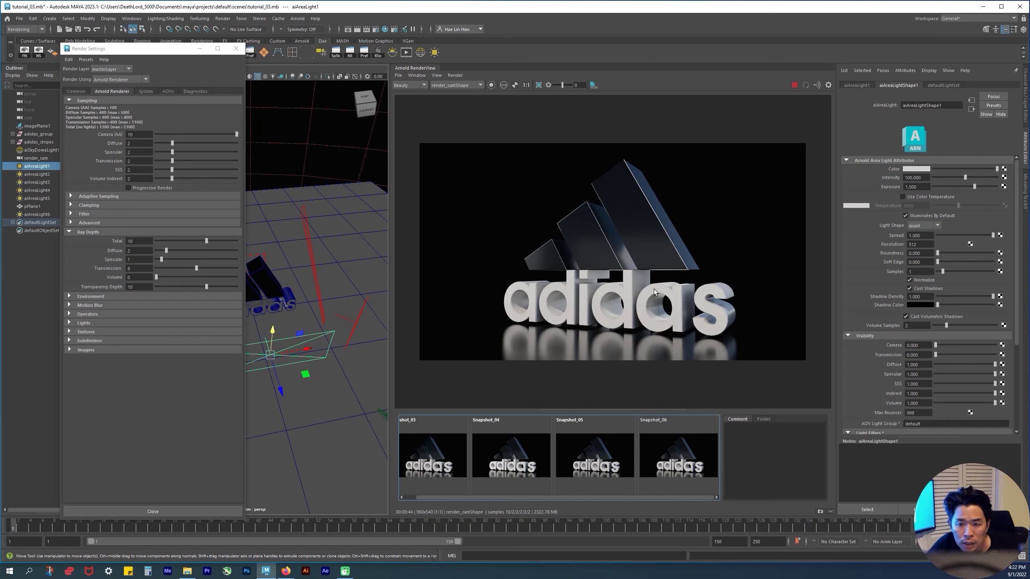
pyautogui.scroll(2, 655, 307)
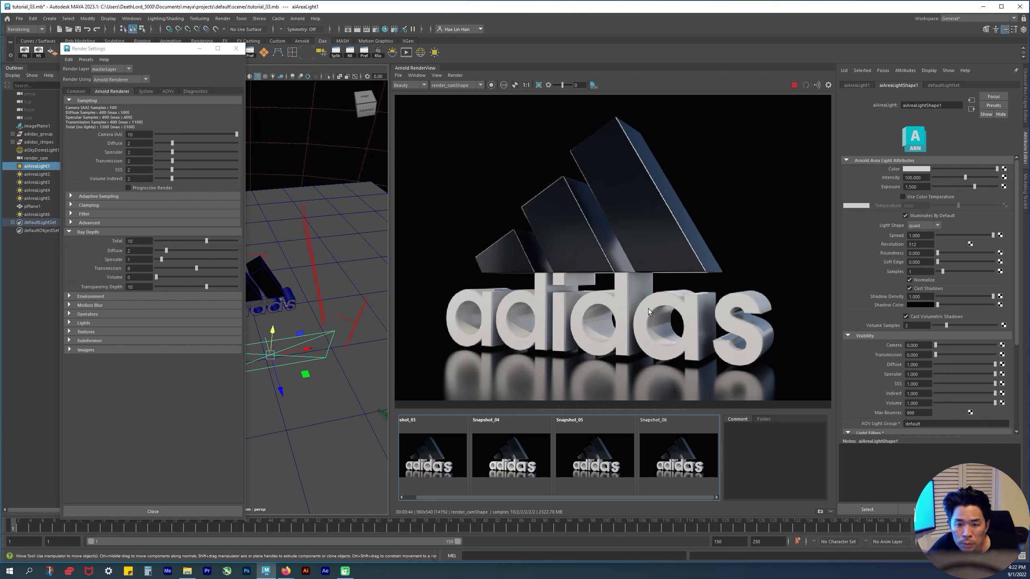
pyautogui.click(526, 86)
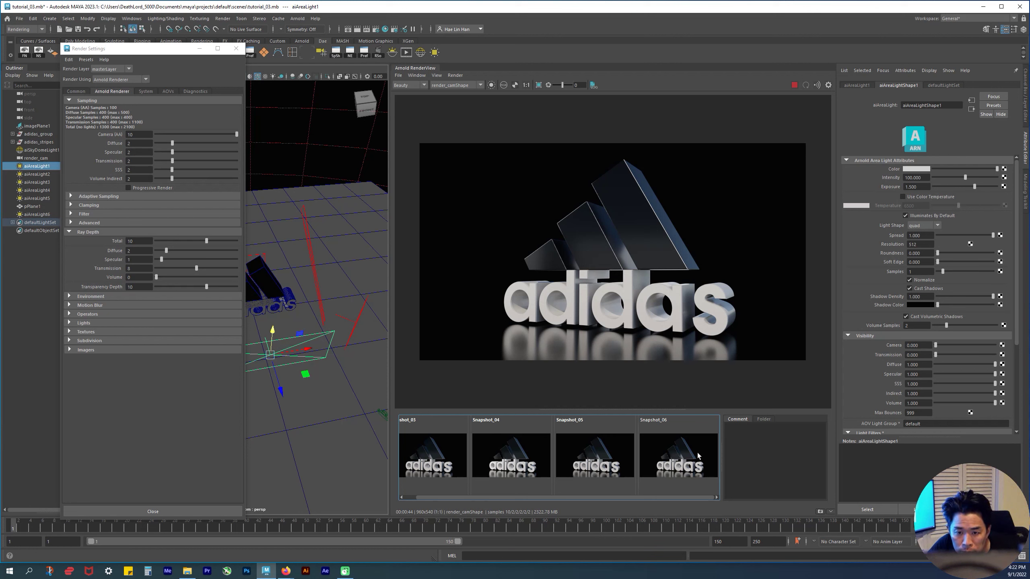
# Examine the letters and floor reflections close up in the high-sample render and Snapshot_06, and return to actual size
pyautogui.scroll(1, 618, 356)
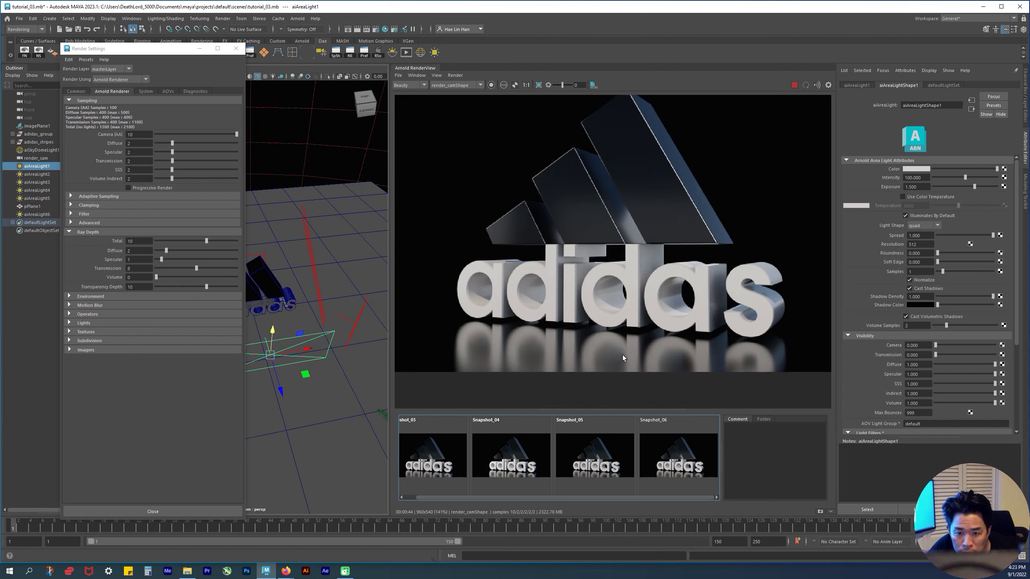
pyautogui.scroll(2, 607, 305)
pyautogui.click(673, 439)
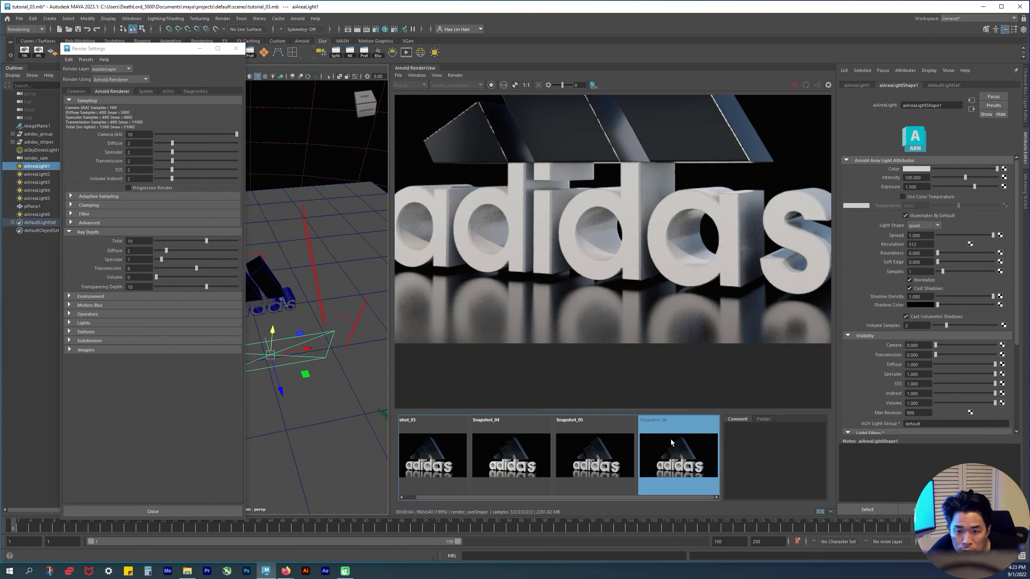
pyautogui.click(677, 467)
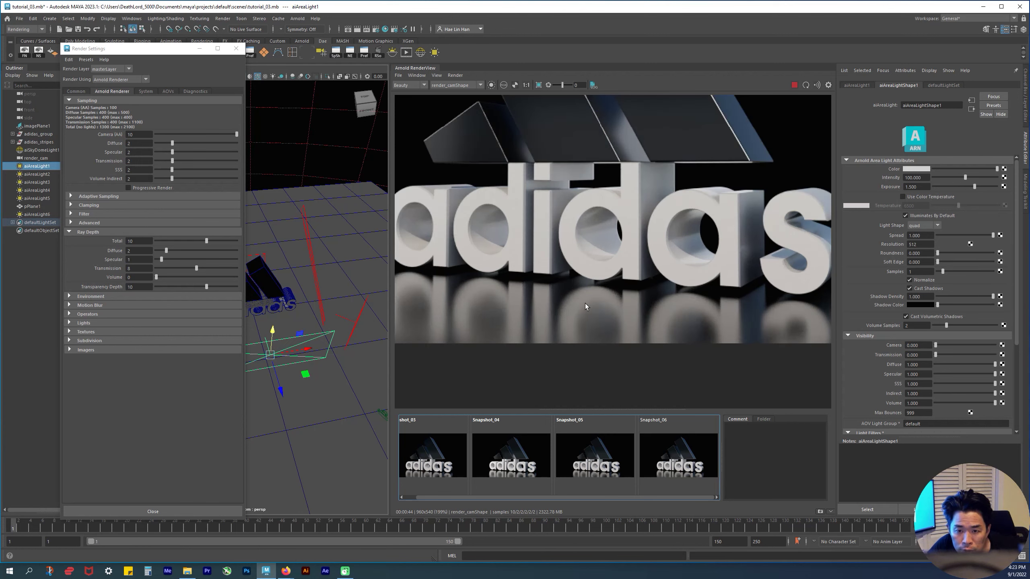
pyautogui.click(526, 85)
pyautogui.click(647, 454)
pyautogui.click(648, 461)
# Compare the high-sample live render with Snapshot_03, examining how the lighting on the logo differs
pyautogui.click(434, 467)
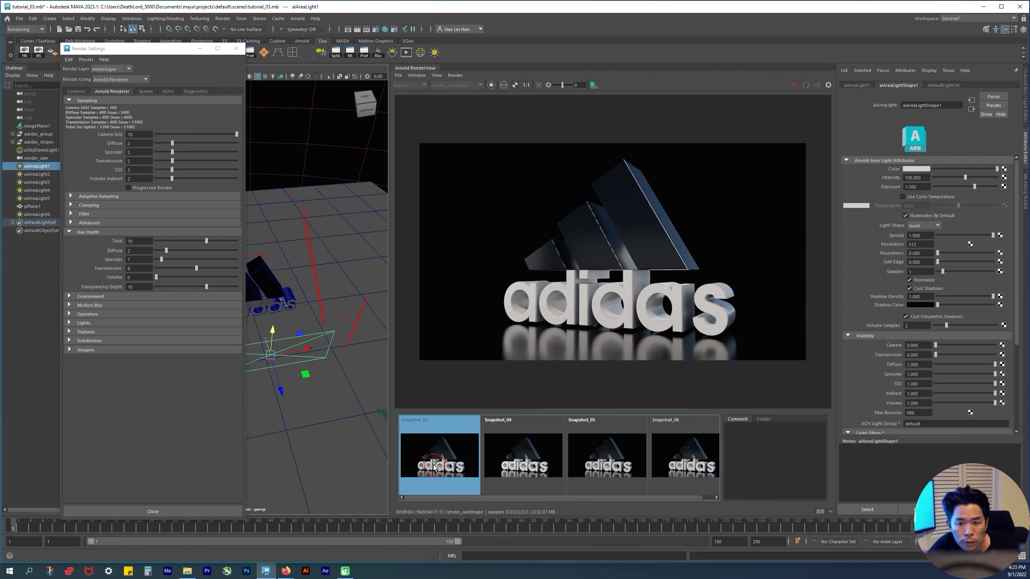
pyautogui.click(432, 464)
pyautogui.click(432, 464)
pyautogui.click(430, 465)
pyautogui.click(430, 464)
pyautogui.click(429, 464)
pyautogui.click(429, 464)
pyautogui.click(428, 463)
pyautogui.click(429, 463)
pyautogui.click(429, 464)
pyautogui.click(429, 464)
pyautogui.click(428, 463)
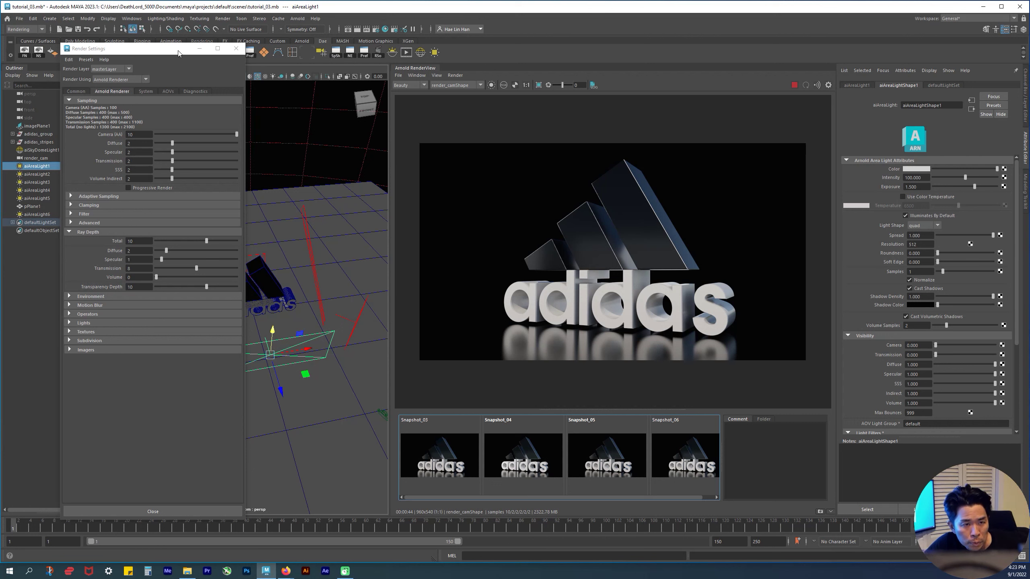
# Move the Render Settings window clear of the logo in the viewport and bring the logo and front area light into closer view
pyautogui.moveTo(183, 49); pyautogui.dragTo(135, 46)
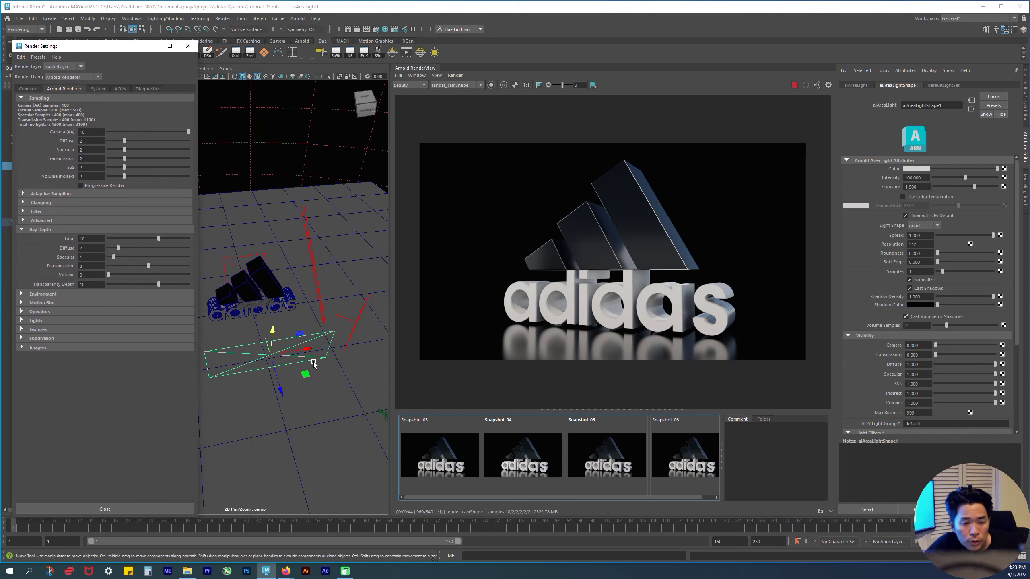
pyautogui.keyDown('alt'); pyautogui.moveTo(262, 321); pyautogui.dragTo(303, 281, button='right'); pyautogui.keyUp('alt')
pyautogui.keyDown('alt'); pyautogui.moveTo(295, 347); pyautogui.dragTo(271, 334); pyautogui.keyUp('alt')
pyautogui.keyDown('alt'); pyautogui.moveTo(271, 334); pyautogui.dragTo(218, 362, button='right'); pyautogui.keyUp('alt')
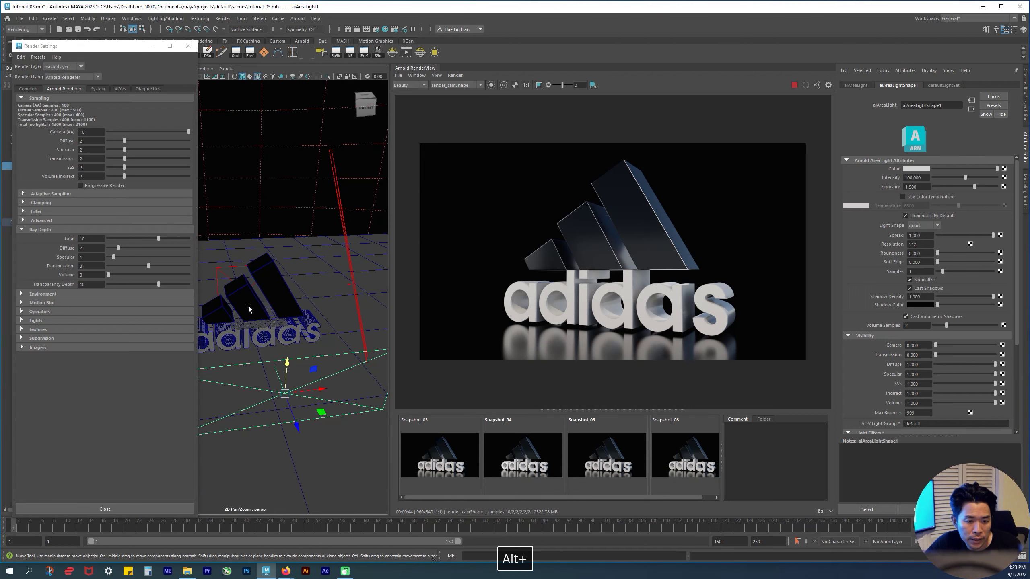